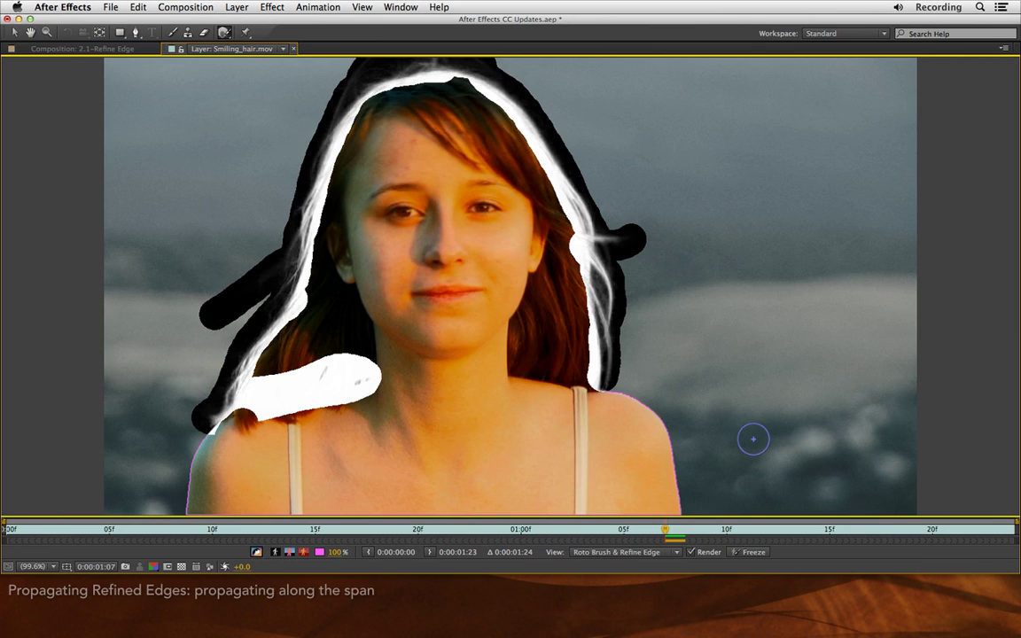
Step: Step the woman's Roto Brush matte back six frames, one frame at a time, from 0:00:01:07
key("1")
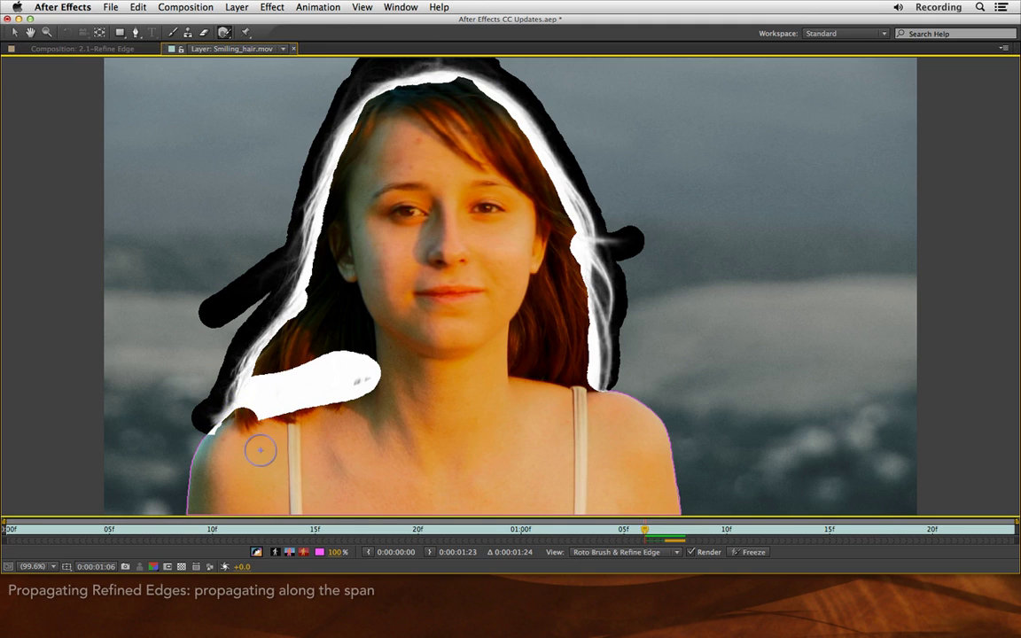
key("Page_Up")
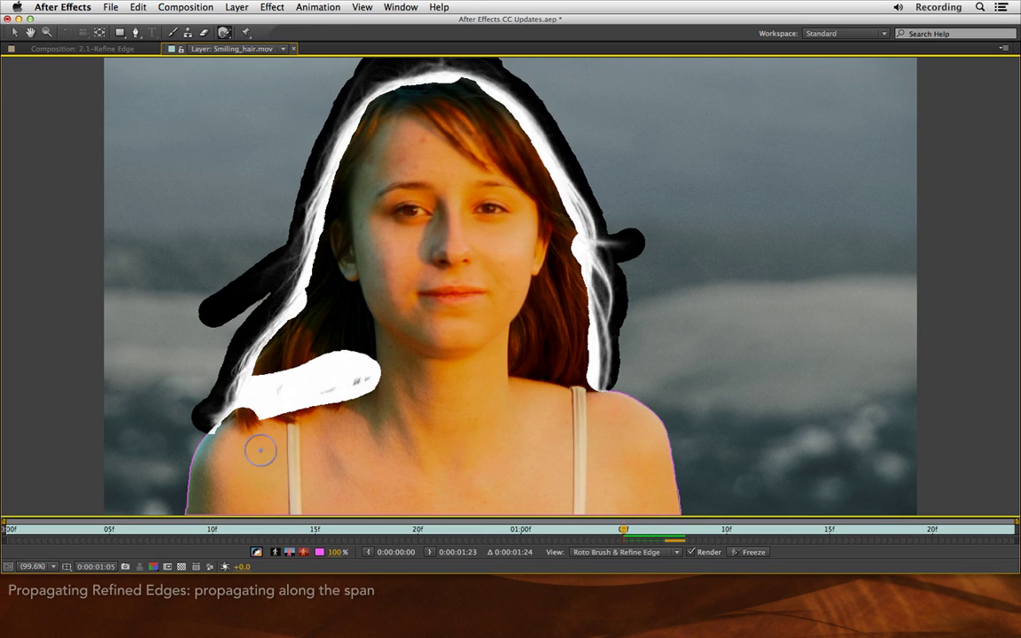
key("Page_Up")
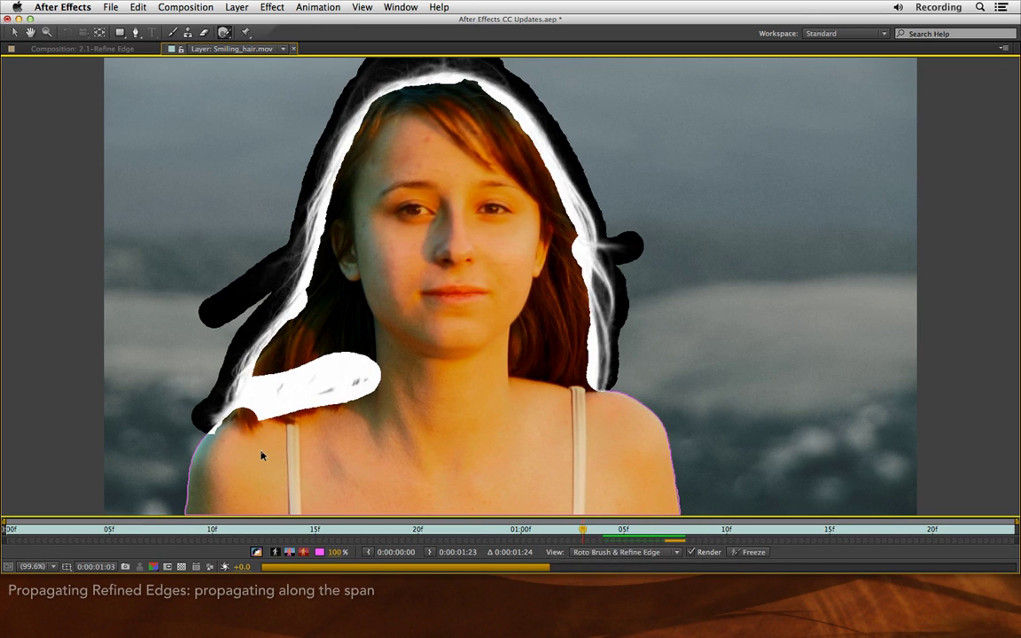
key("Page_Up")
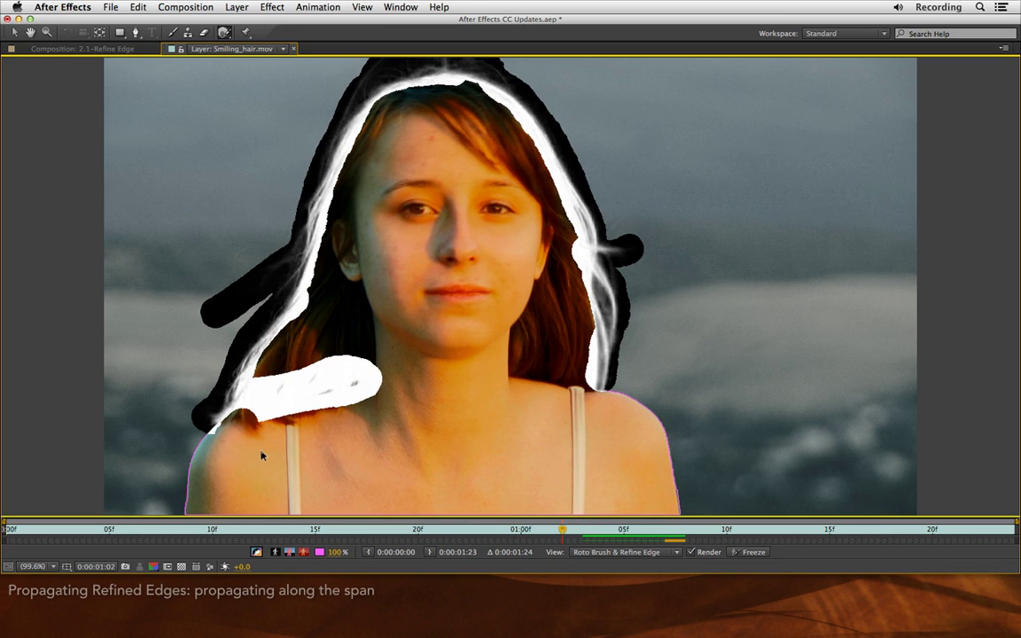
key("Page_Up")
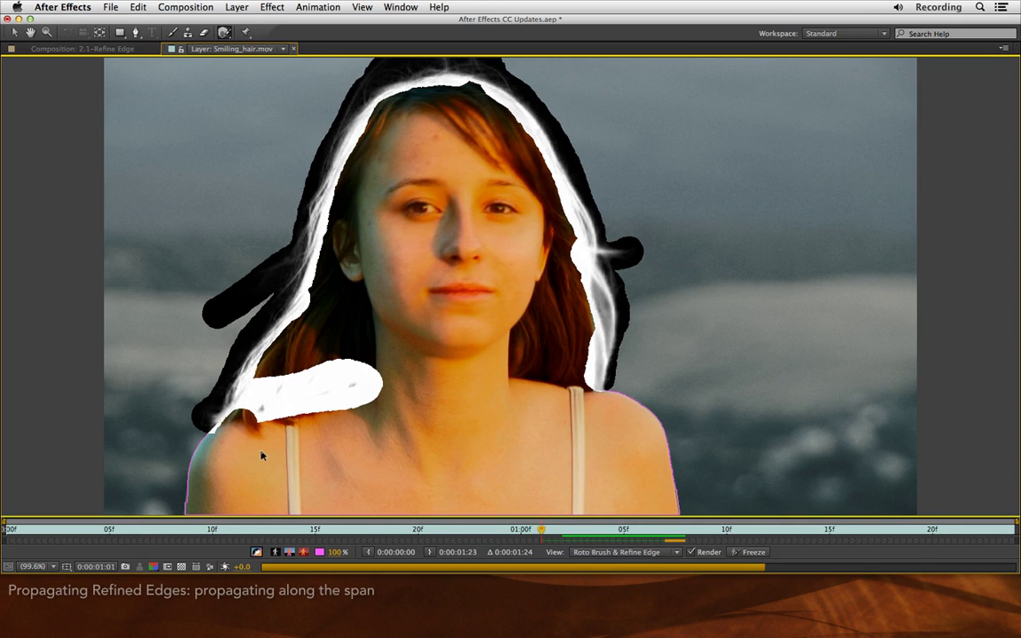
key("Page_Up")
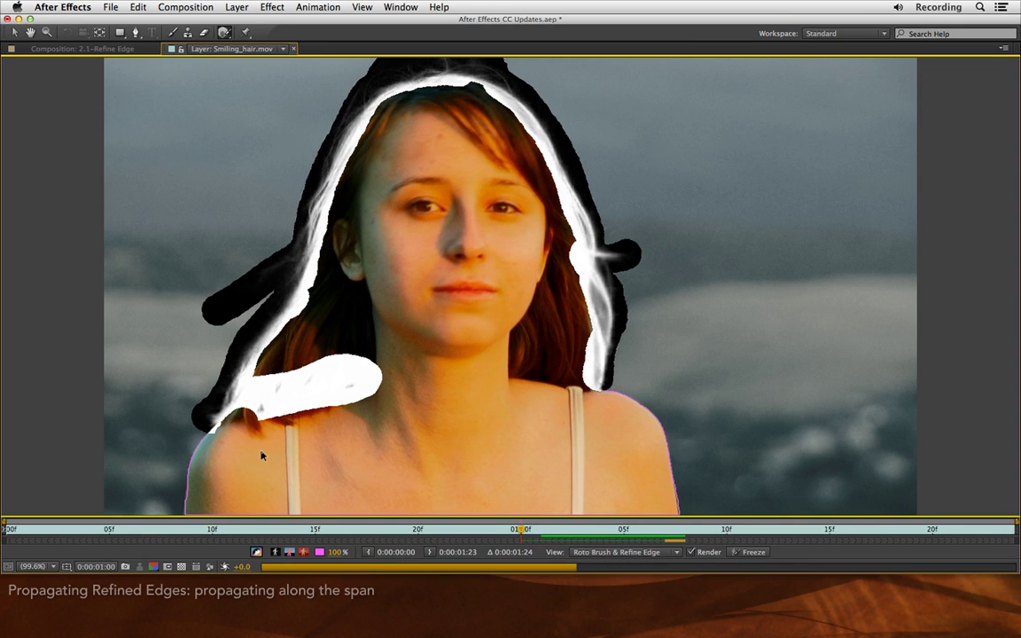
Step: At 0:00:01:00, refine the hair edge over the left shoulder and compare with the next frame
key("Page_Up")
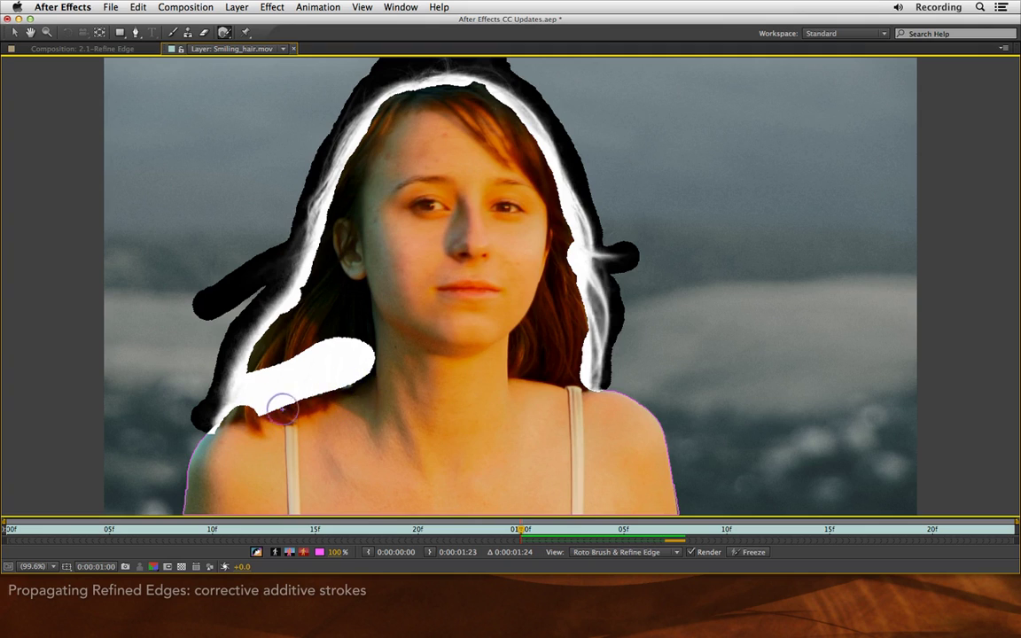
left_click_drag(235, 417, 358, 376)
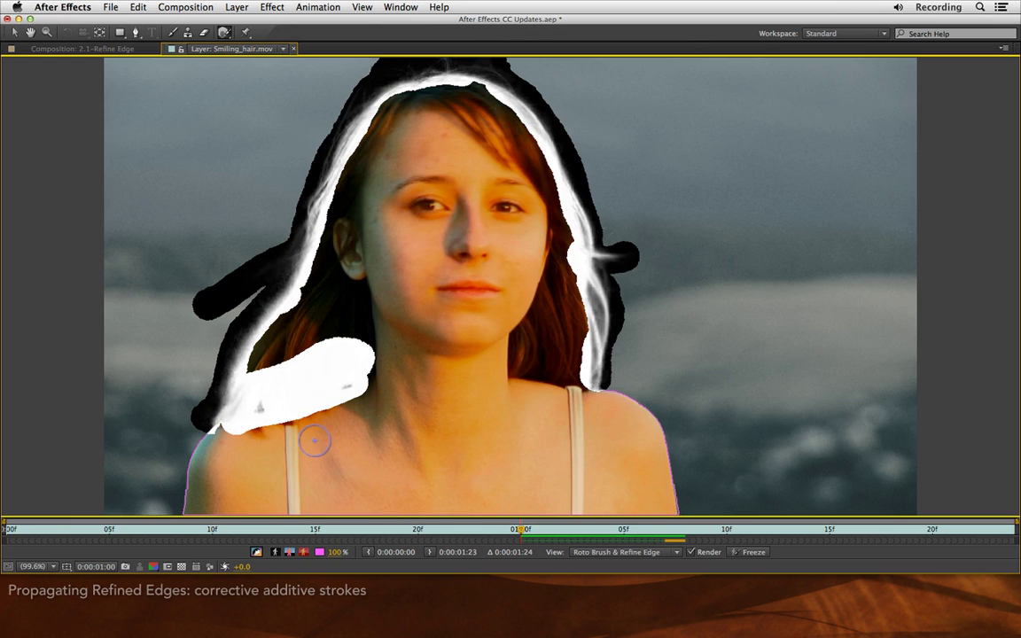
key("Page_Down")
key("Page_Up")
key("Page_Down")
key("Page_Up")
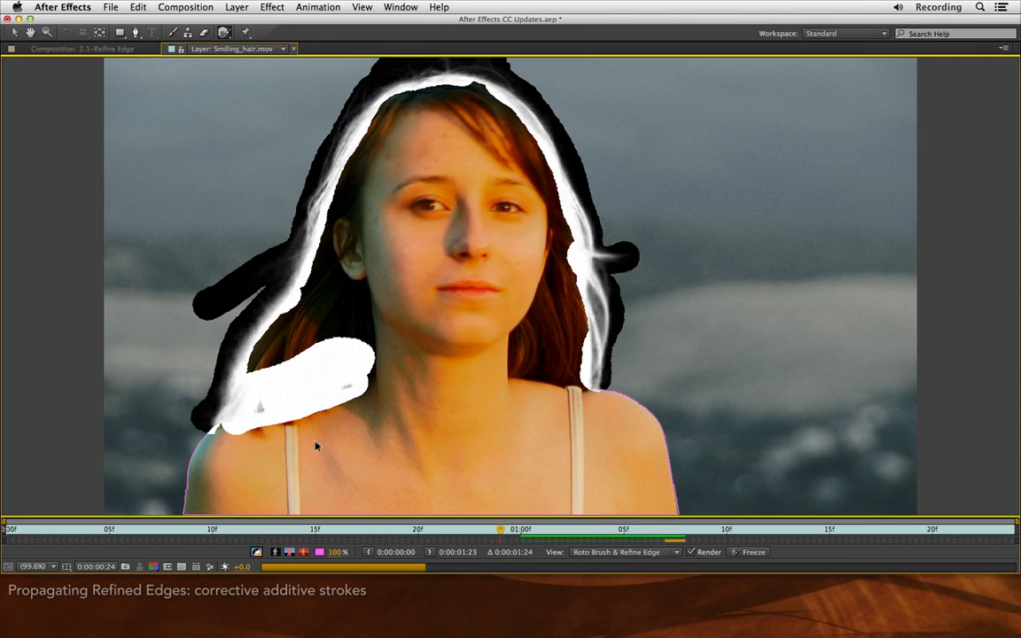
Step: On frames 0:24 and 0:23, trim white above the shoulder and extend refined edges along shoulder and hair
key("Page_Up")
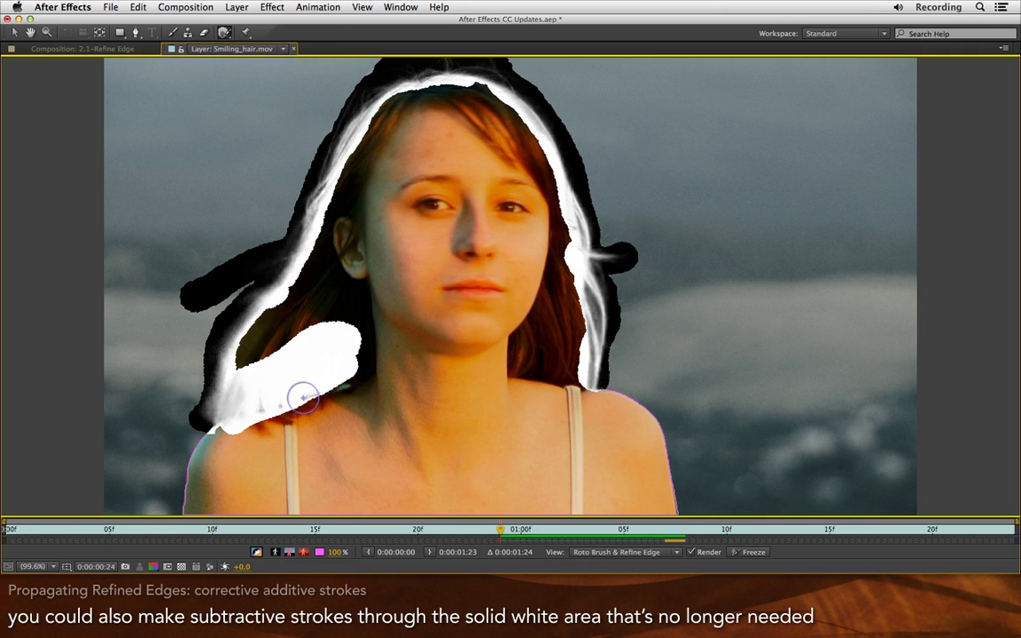
left_click_drag(296, 393, 354, 382)
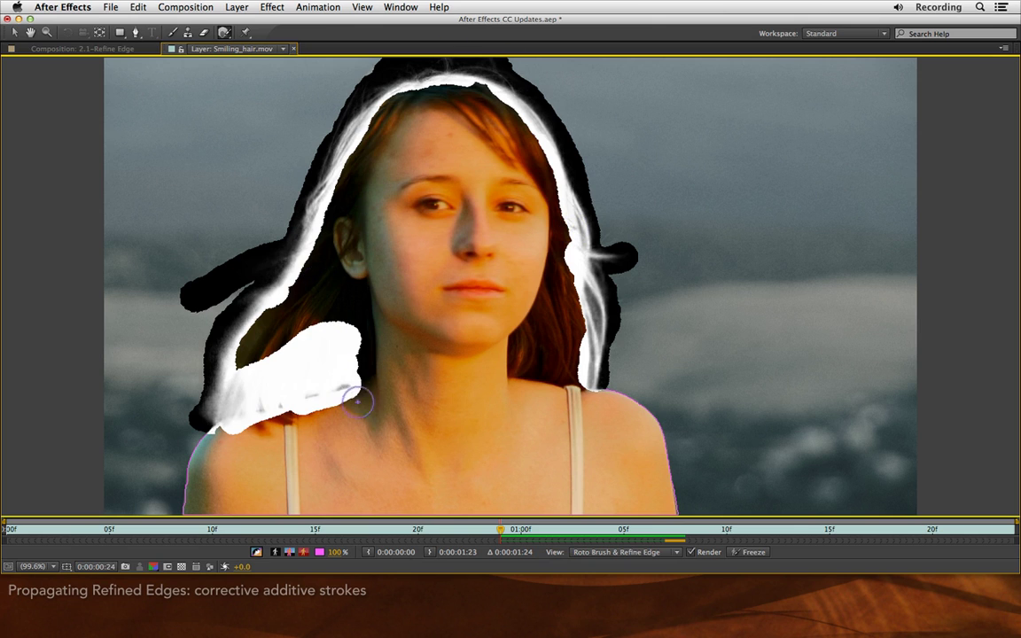
key("Page_Up")
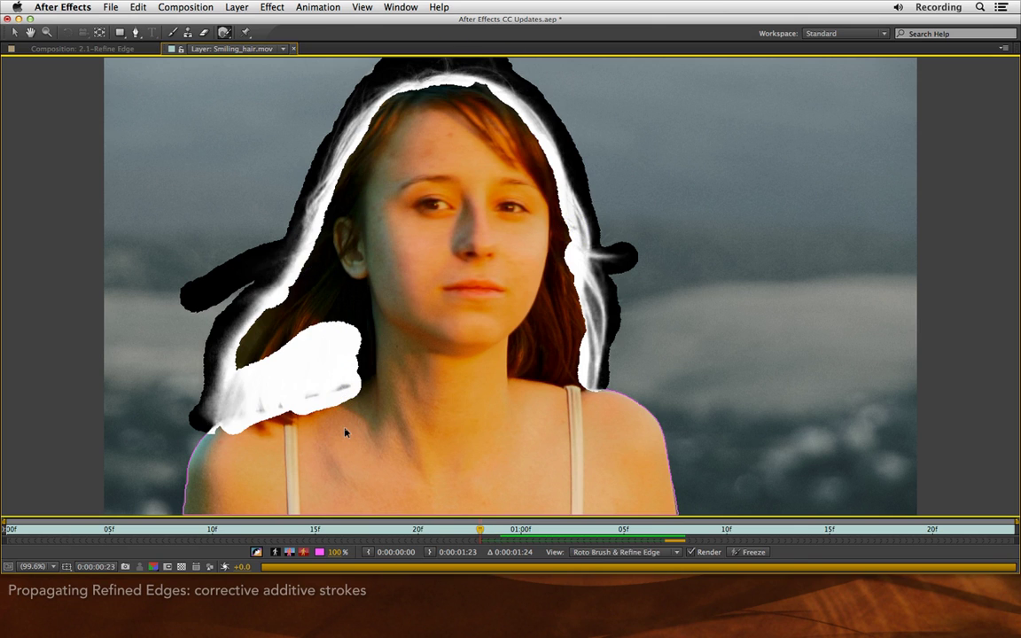
left_click_drag(252, 412, 353, 383)
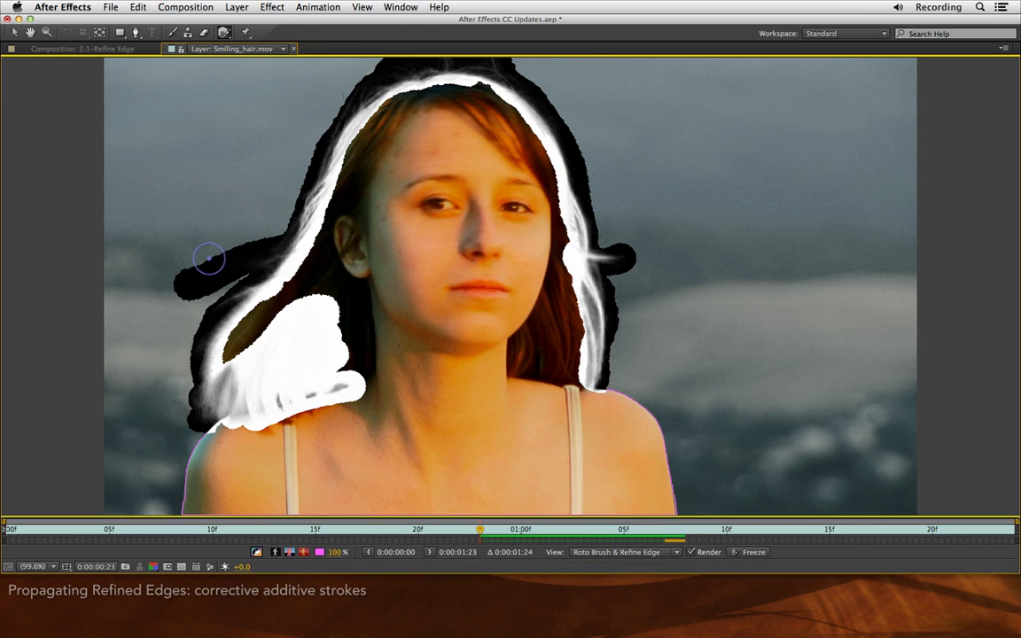
mouse_move(205, 262)
left_mouse_down()
mouse_move(188, 255)
mouse_move(245, 234)
left_mouse_up()
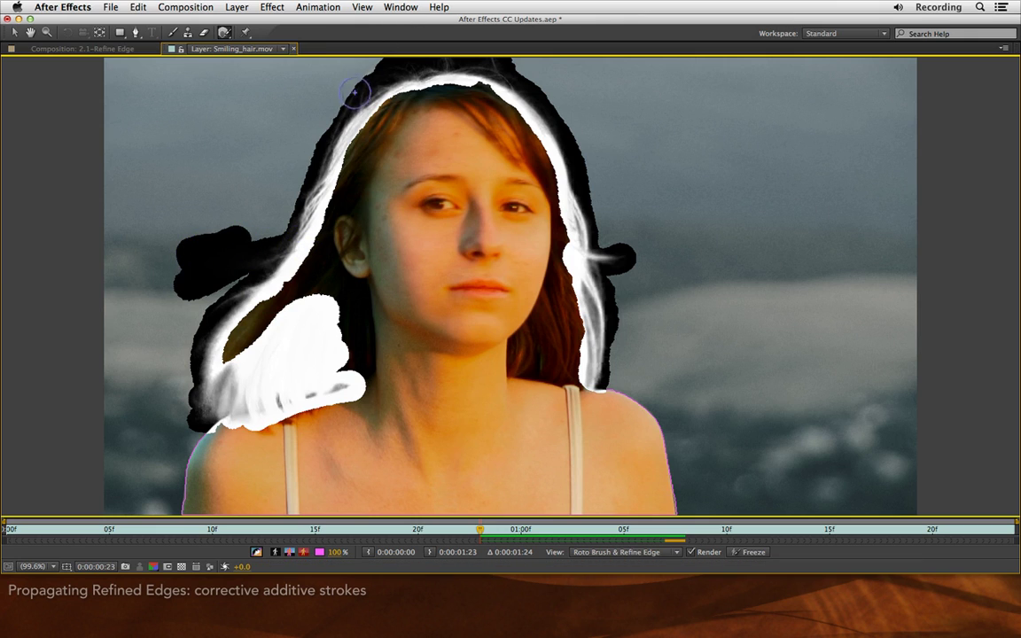
left_click_drag(347, 92, 347, 106)
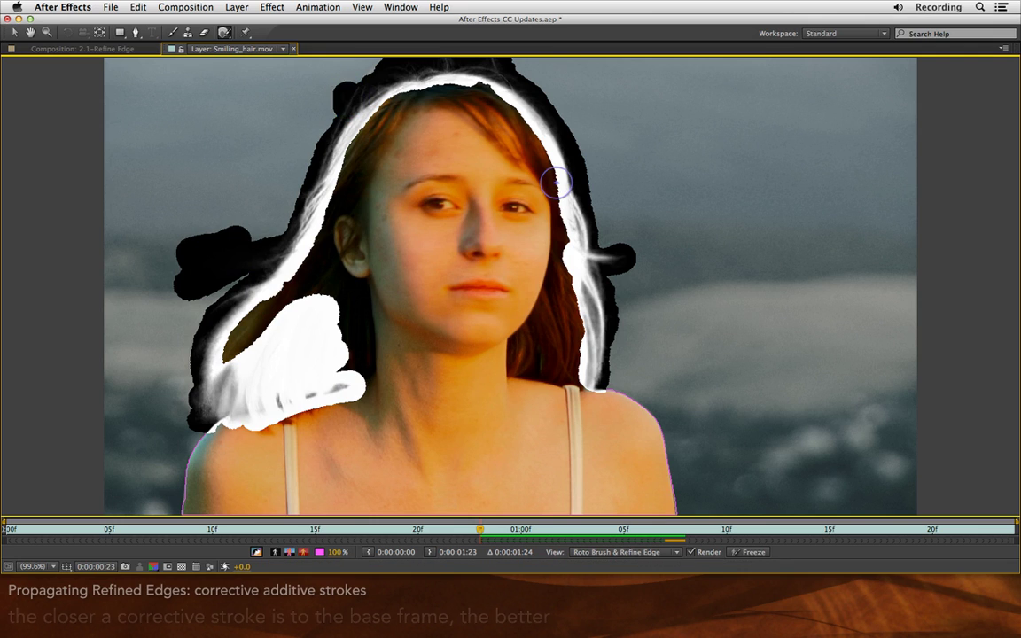
key("Page_Down")
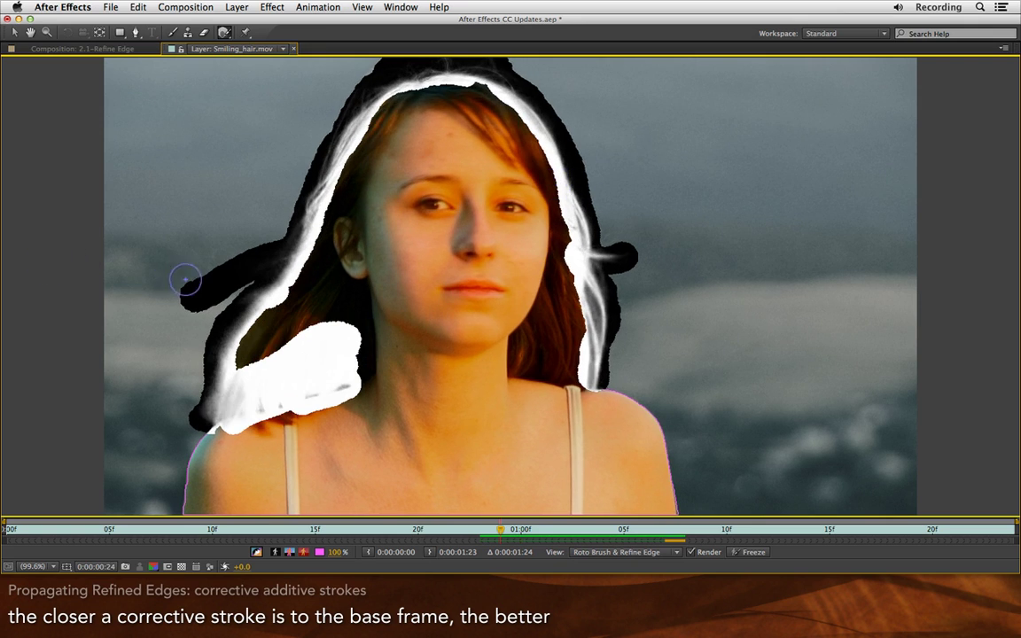
left_click_drag(198, 267, 191, 284)
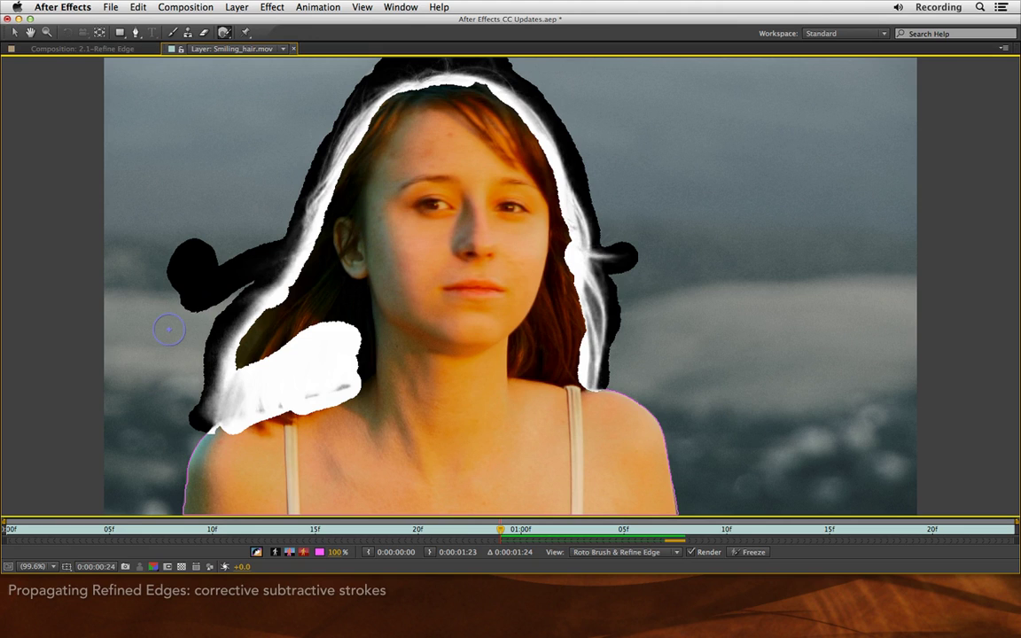
Step: At frame 0:23, compare against plain footage and touch up the left-shoulder refined edge
key("Page_Up")
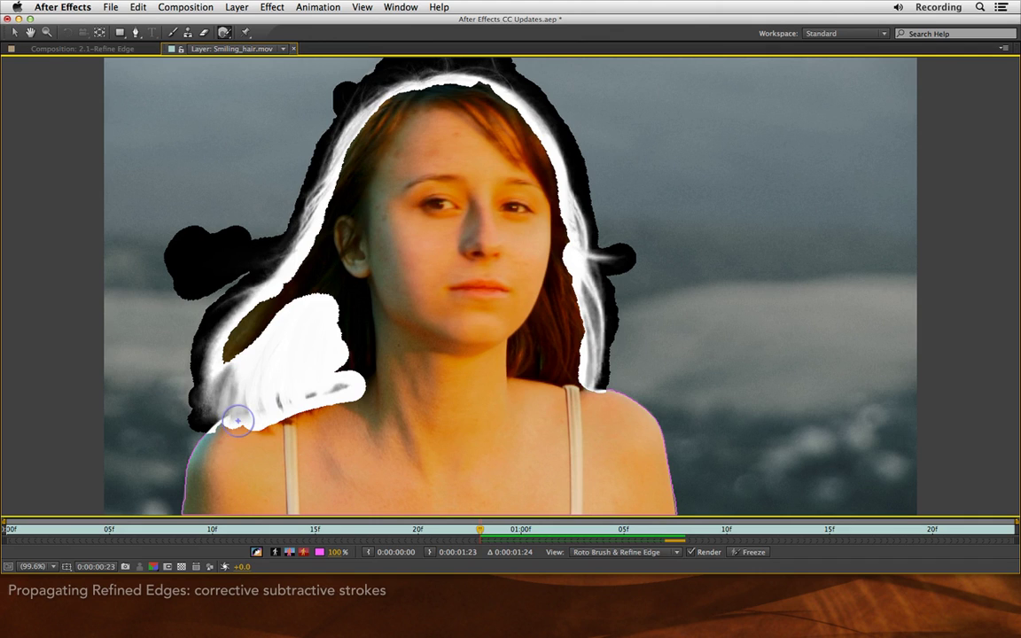
left_click(690, 552)
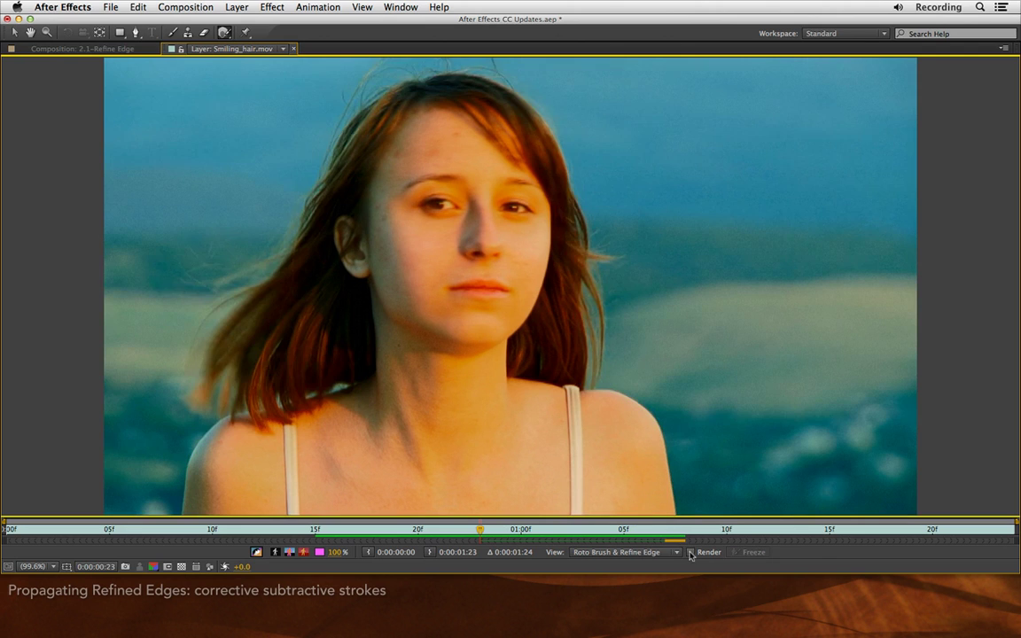
left_click(690, 552)
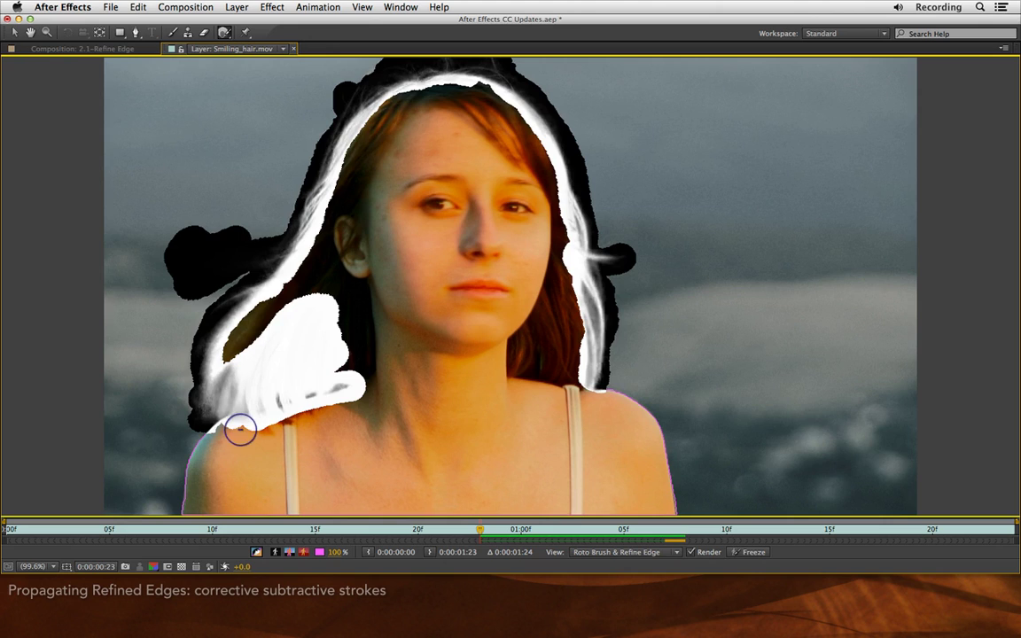
left_click(240, 430)
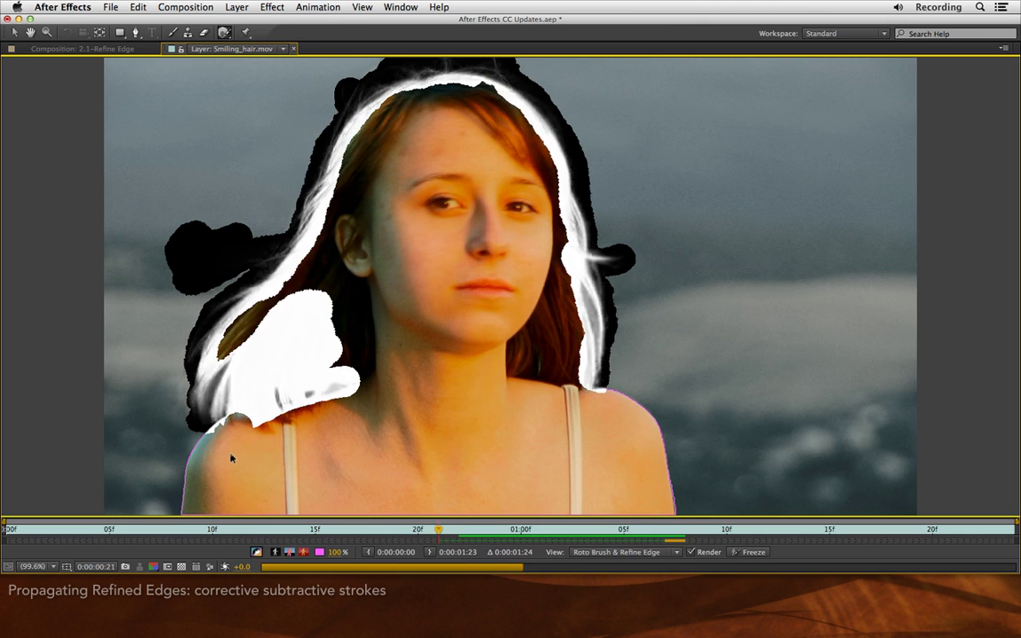
Step: Refine the left shoulder outline on frame 0:23 and check the matte on frames 0:22–0:23
key("Page_Up")
key("Page_Down")
key("Page_Down")
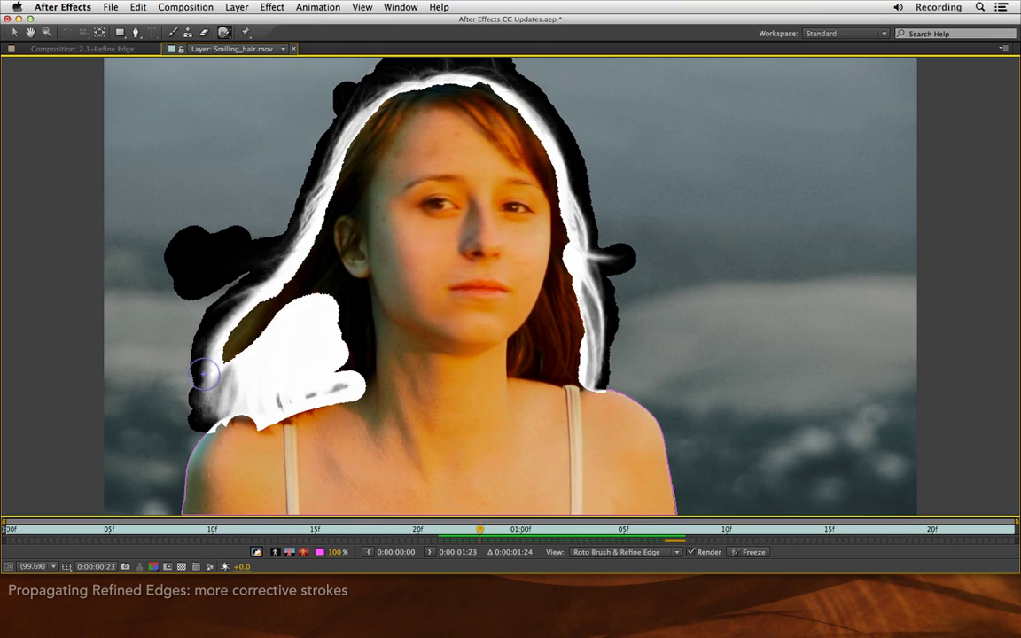
mouse_move(204, 376)
left_mouse_down()
mouse_move(172, 382)
mouse_move(184, 394)
left_mouse_up()
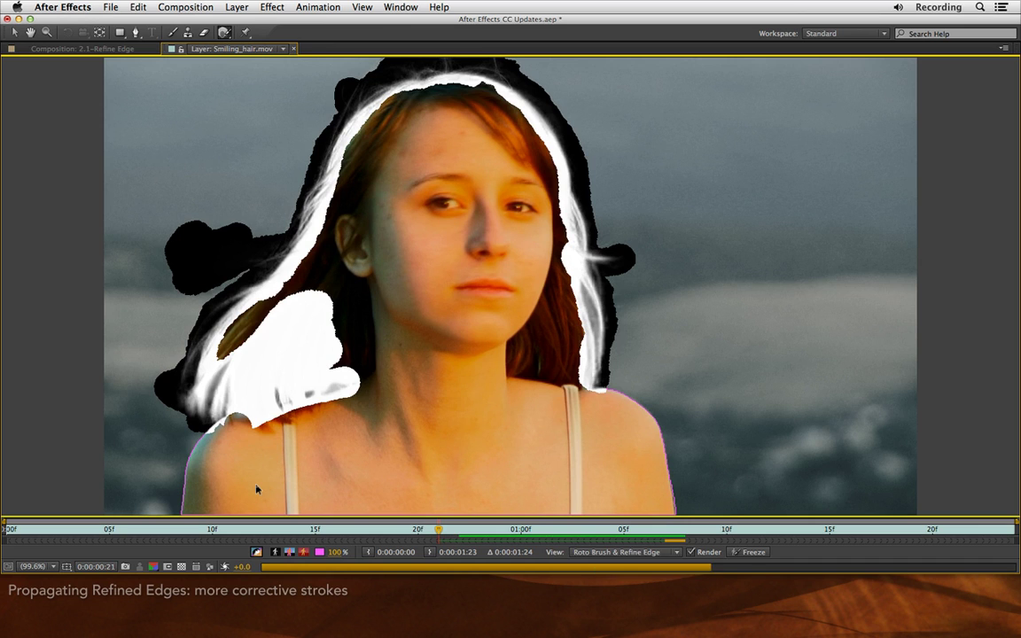
key("Page_Down")
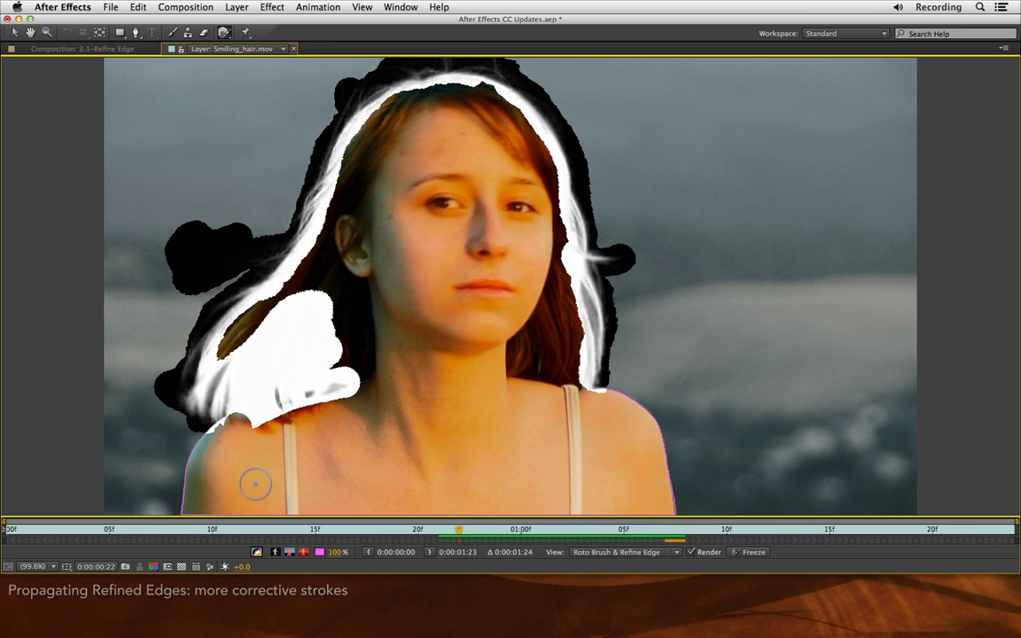
key("Page_Down")
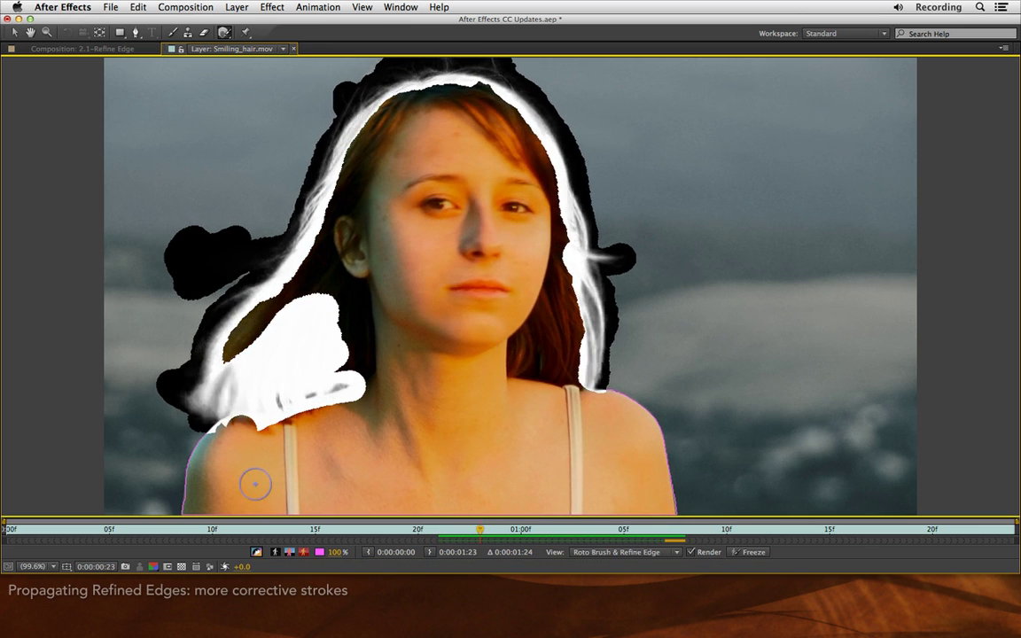
Step: At frame 0:21, refine the hair and white area beside the shoulder, then undo the last stroke
key("Page_Up")
key("Page_Up")
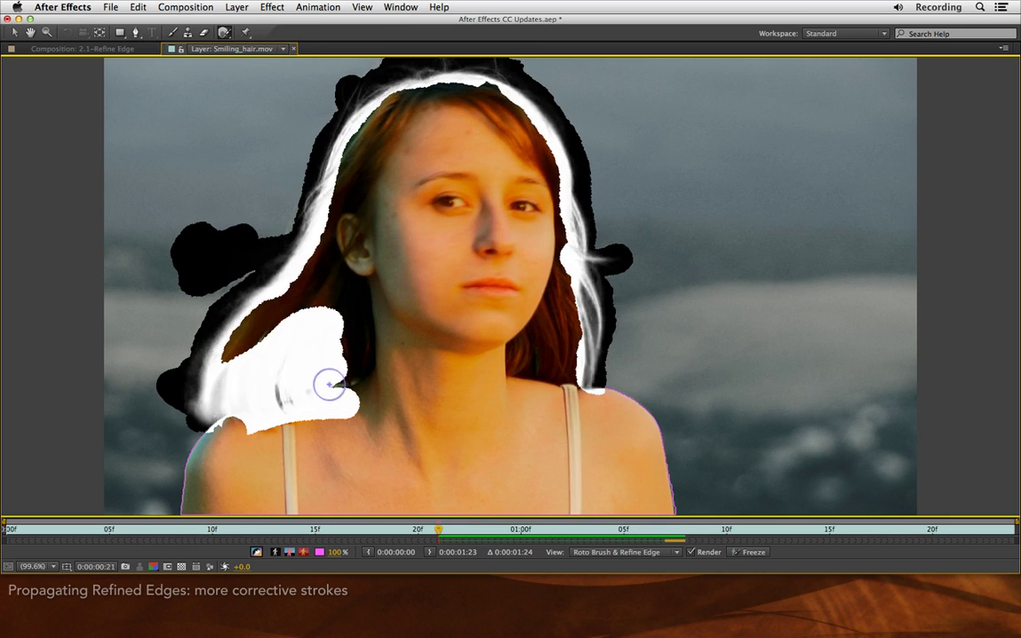
left_click_drag(329, 383, 350, 376)
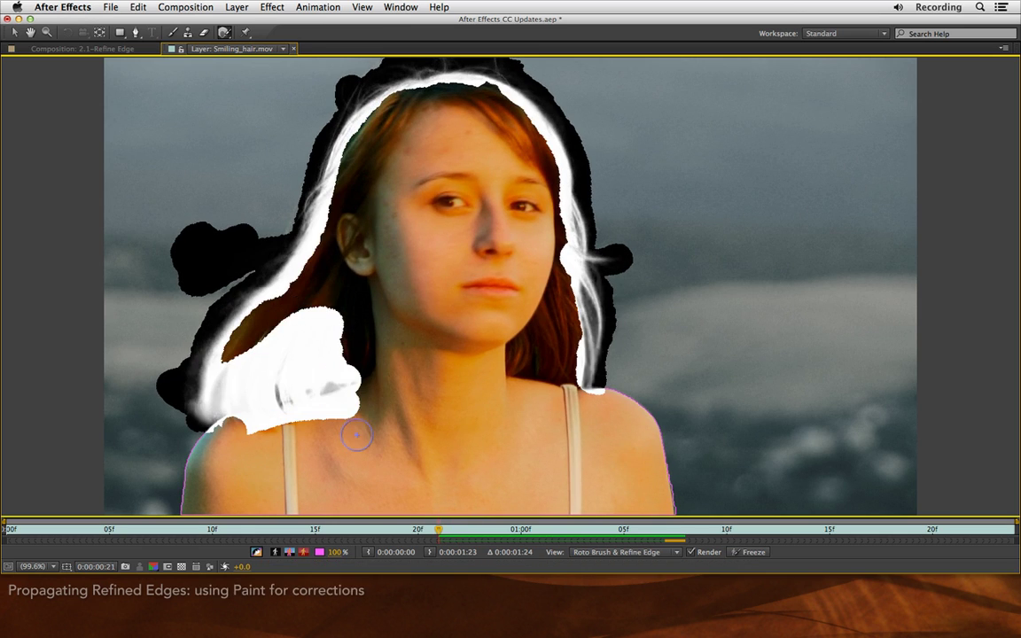
mouse_move(346, 433)
left_mouse_down()
mouse_move(265, 417)
mouse_move(297, 408)
mouse_move(268, 406)
left_mouse_up()
left_click(691, 552)
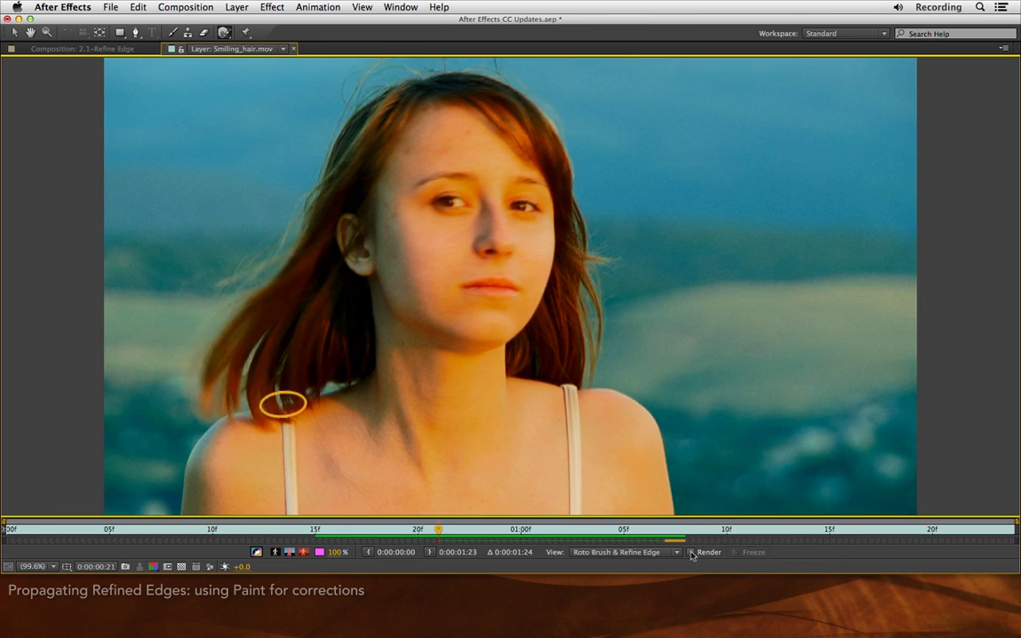
left_click(690, 552)
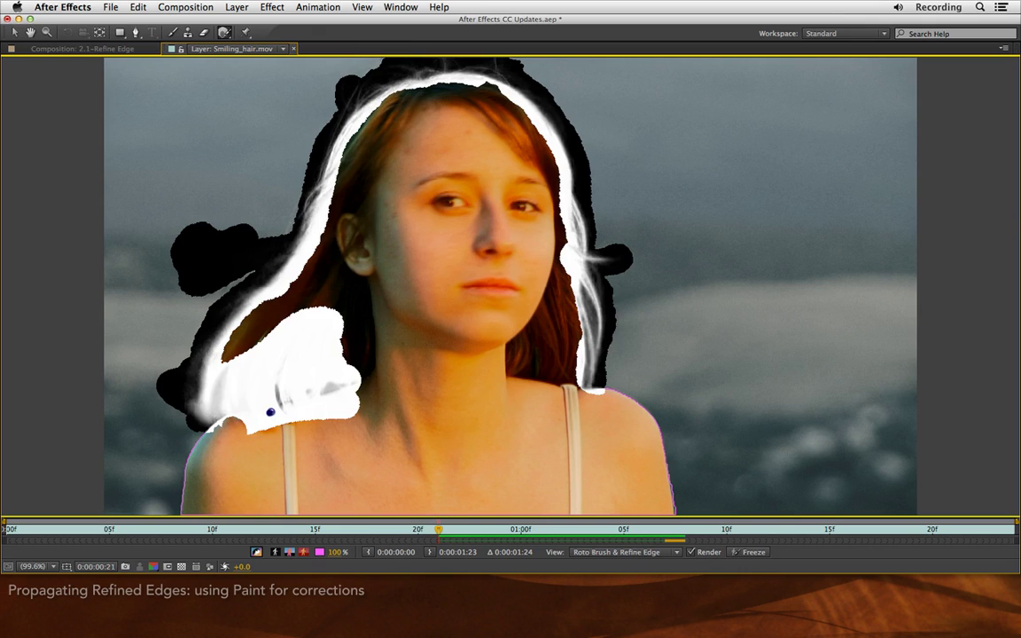
left_click_drag(270, 411, 294, 408)
left_click(692, 552)
left_click(692, 552)
key("ctrl+z")
Step: With the Brush tool set to paint only the Alpha channel, paint on the layer to add a Paint effect
left_click(174, 33)
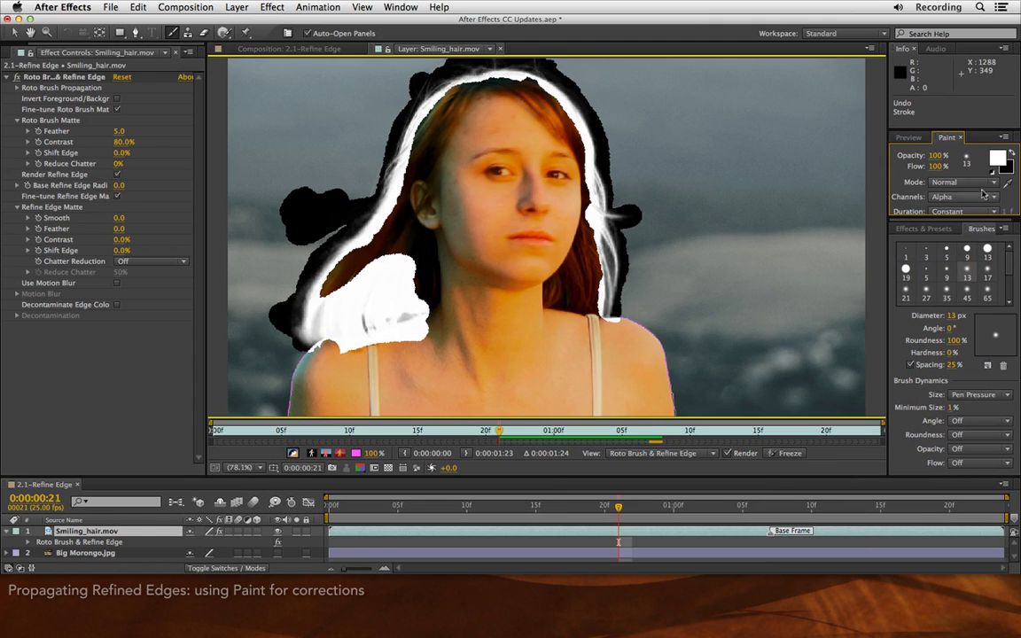
left_click(972, 198)
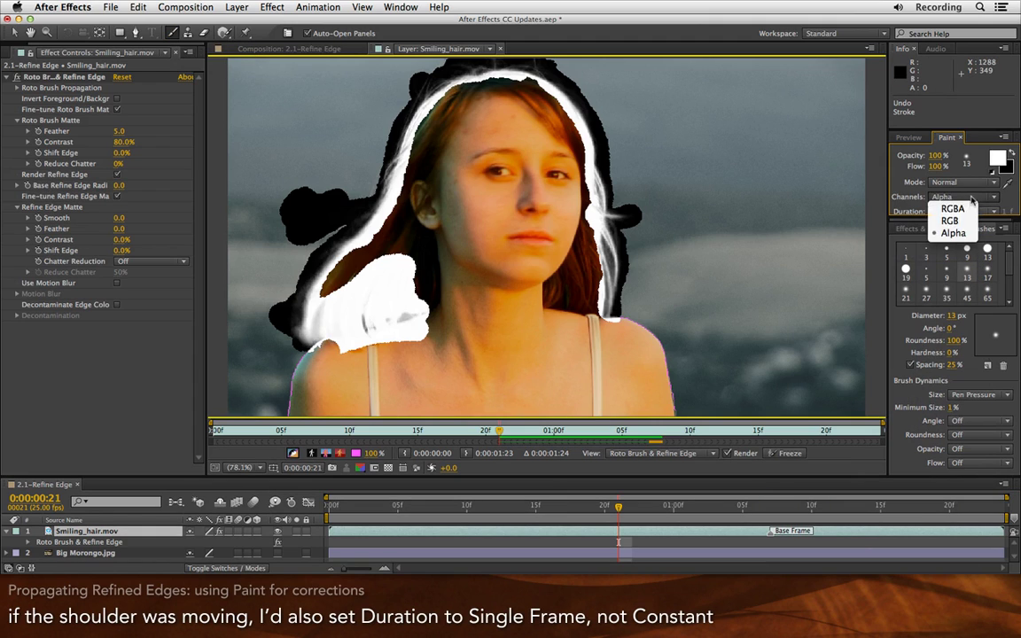
left_click(966, 233)
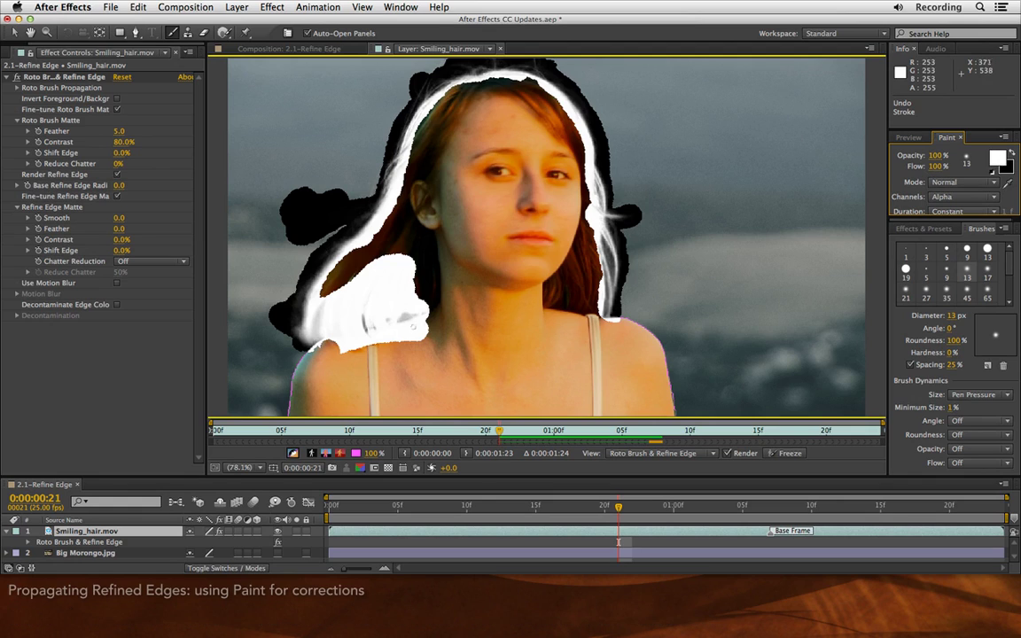
left_click(370, 328)
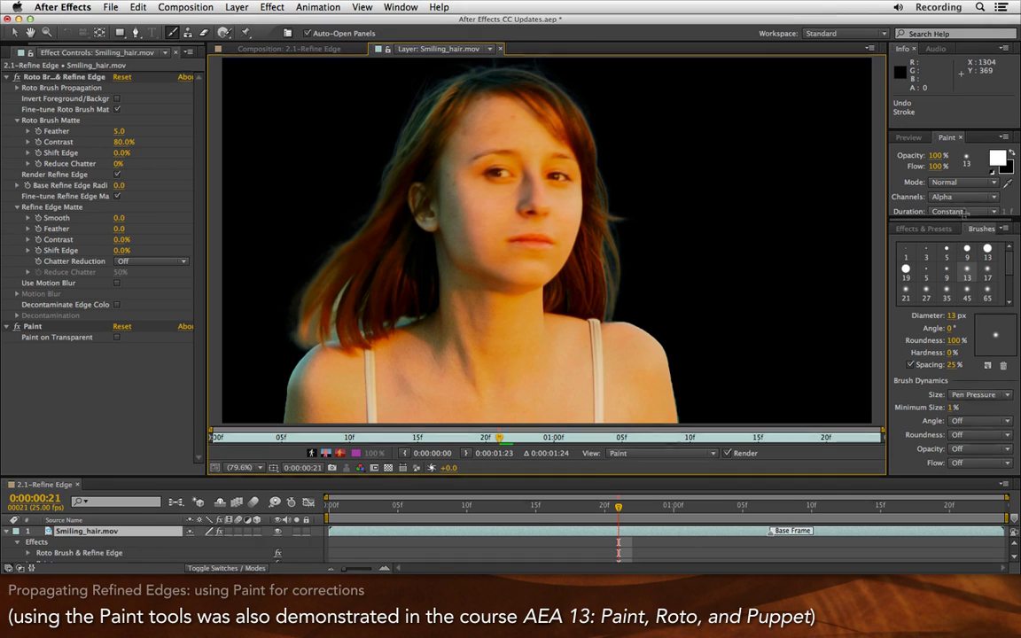
Step: Swap the paint colours so black is the foreground and paint a correction on the frame
left_click(993, 173)
left_click(991, 171)
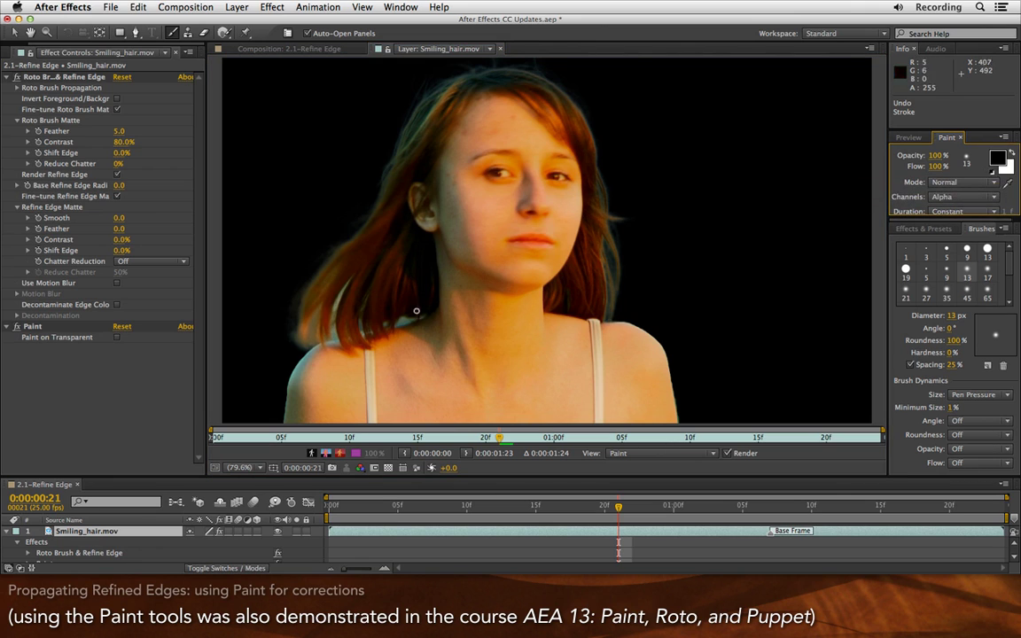
left_click(333, 336)
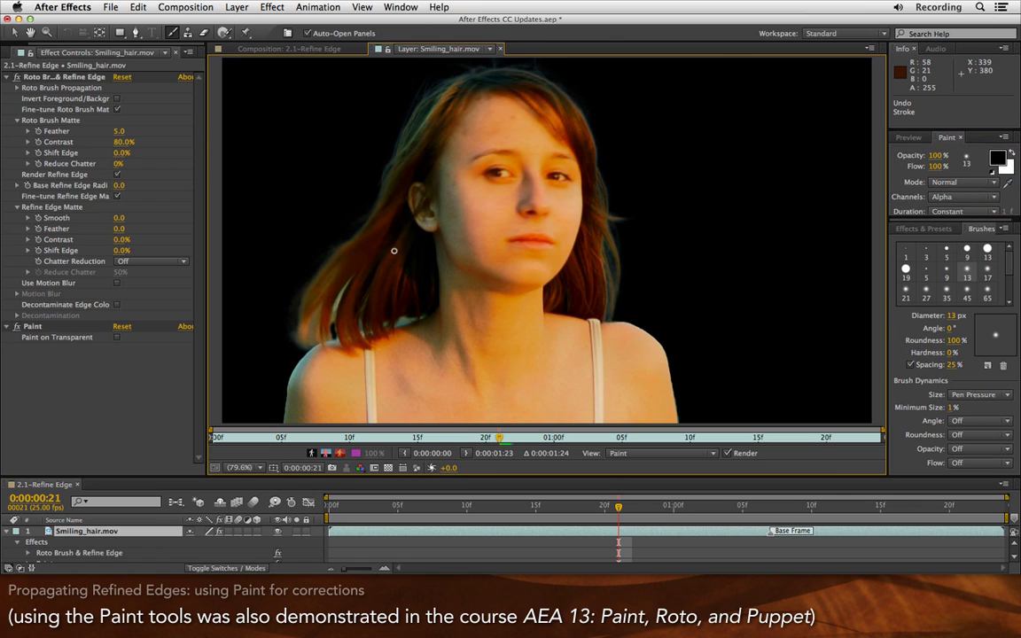
Step: Set the Layer panel view back to Roto Brush & Refine Edge with the matte overlay shown
left_click(639, 454)
left_click(673, 528)
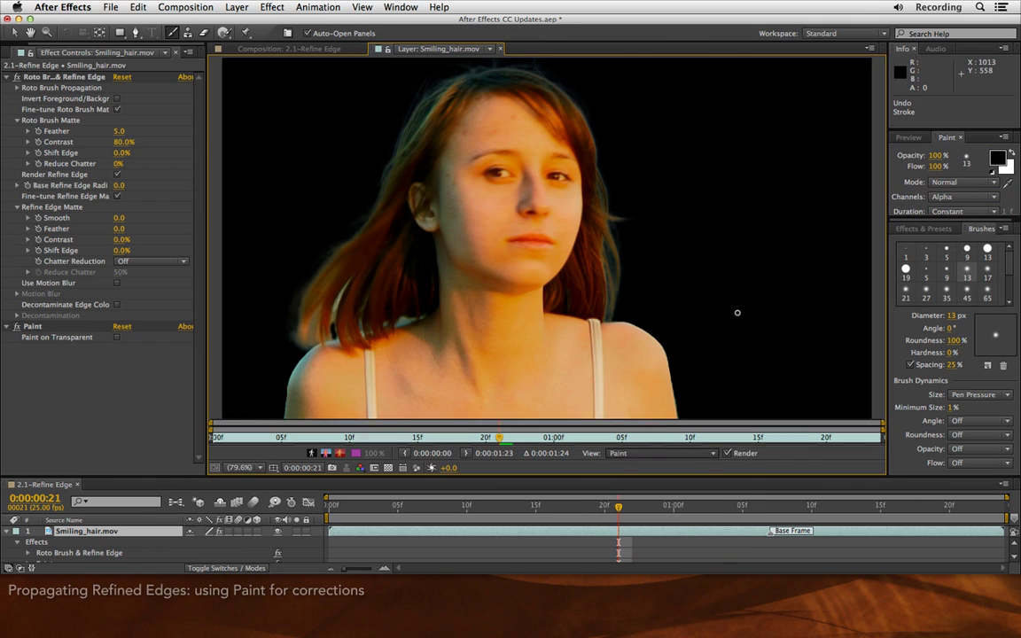
left_click(293, 453)
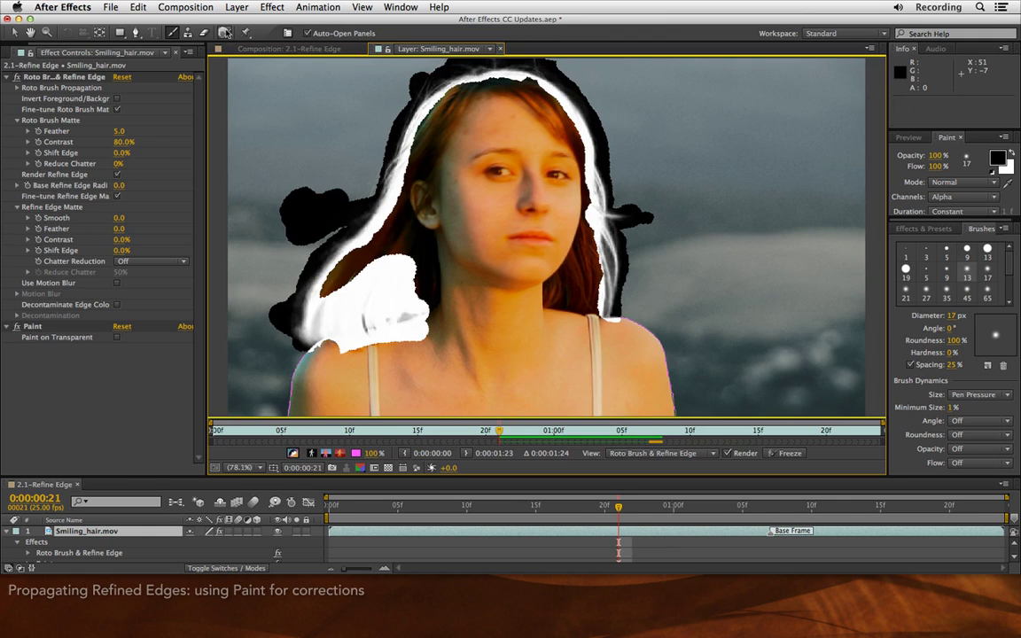
Step: With the Roto Brush, go to 0:00:01:07, propagate the matte four frames forward, then toggle Render off and on
left_click(225, 32)
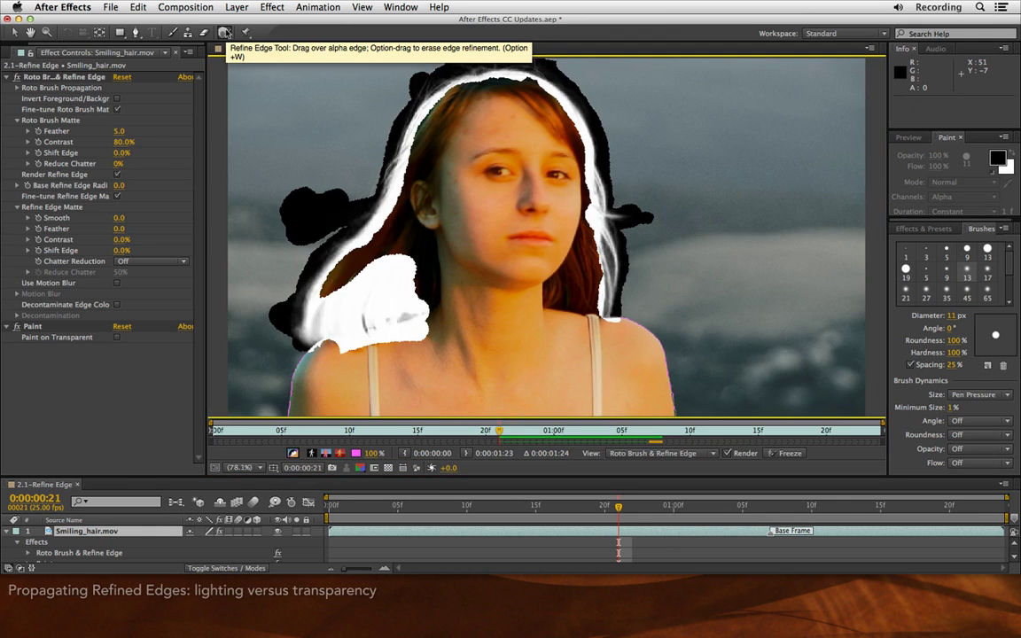
left_click(649, 432)
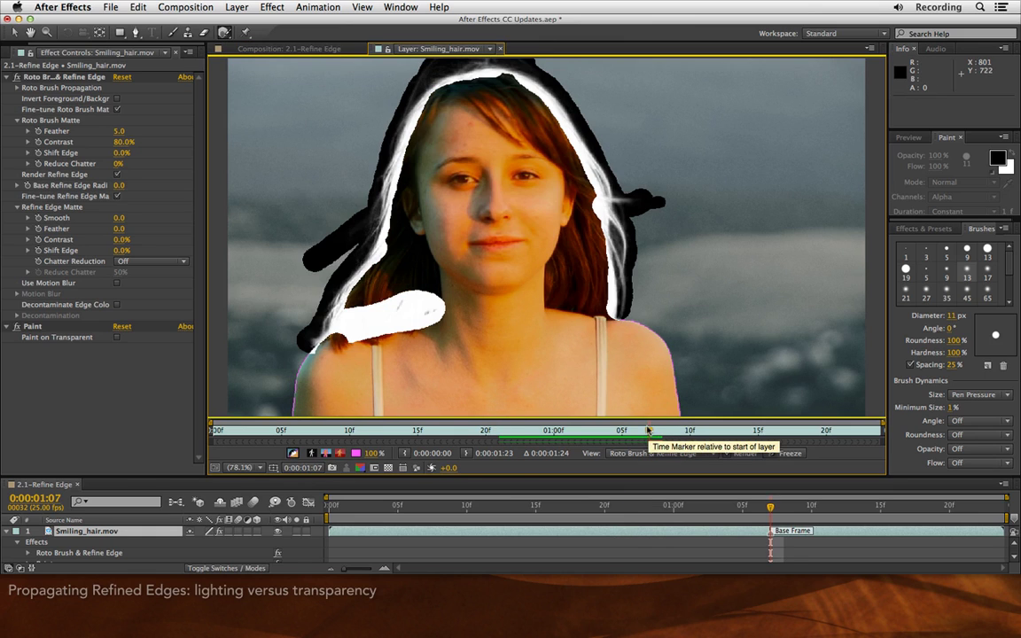
key("Page_Down")
key("Page_Down")
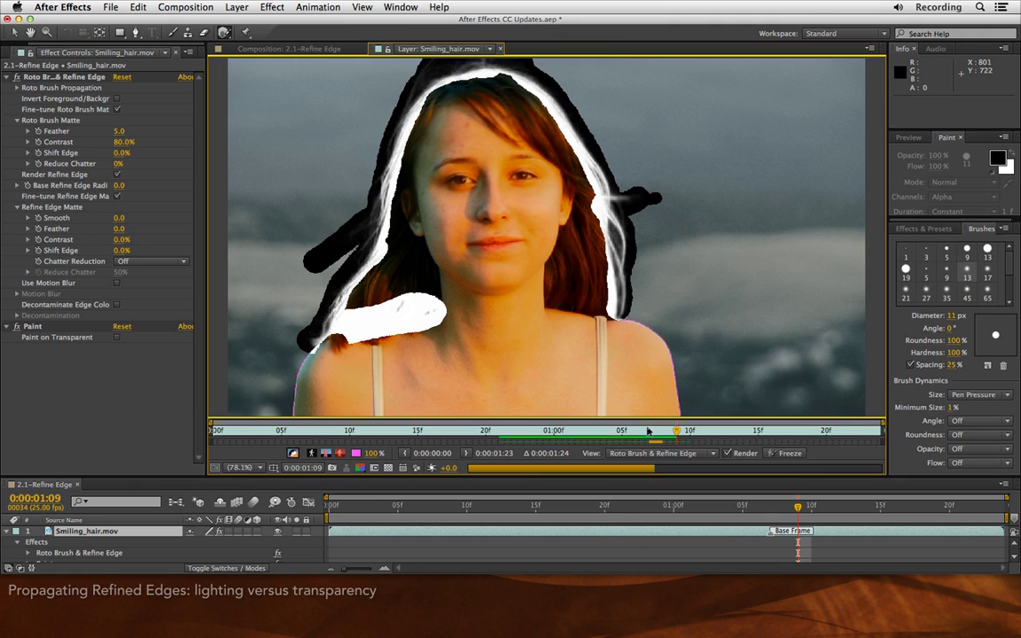
key("Page_Down")
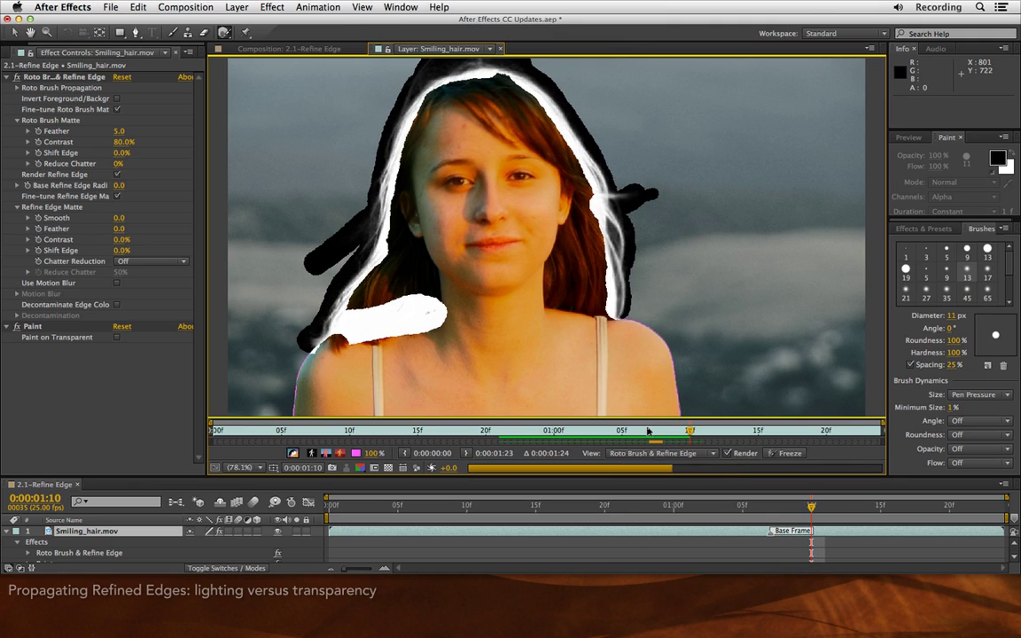
key("Page_Down")
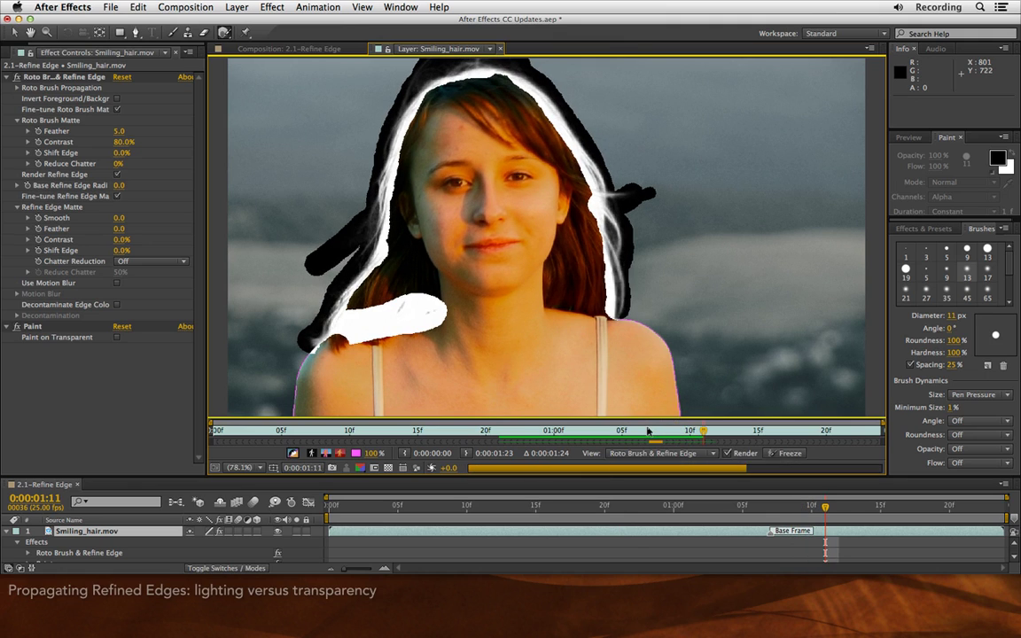
key("Page_Down")
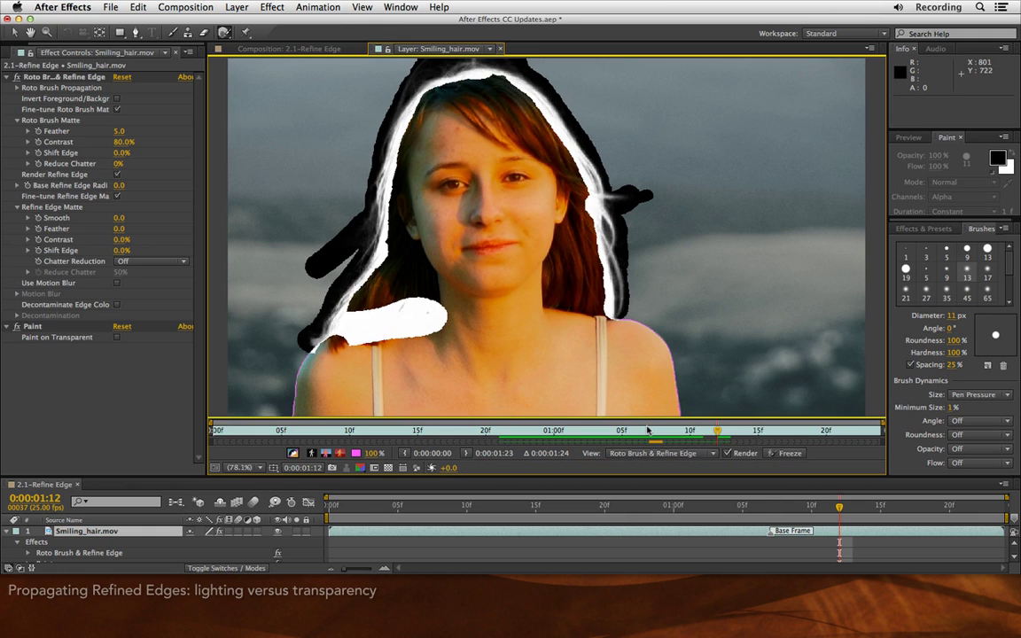
left_click(727, 452)
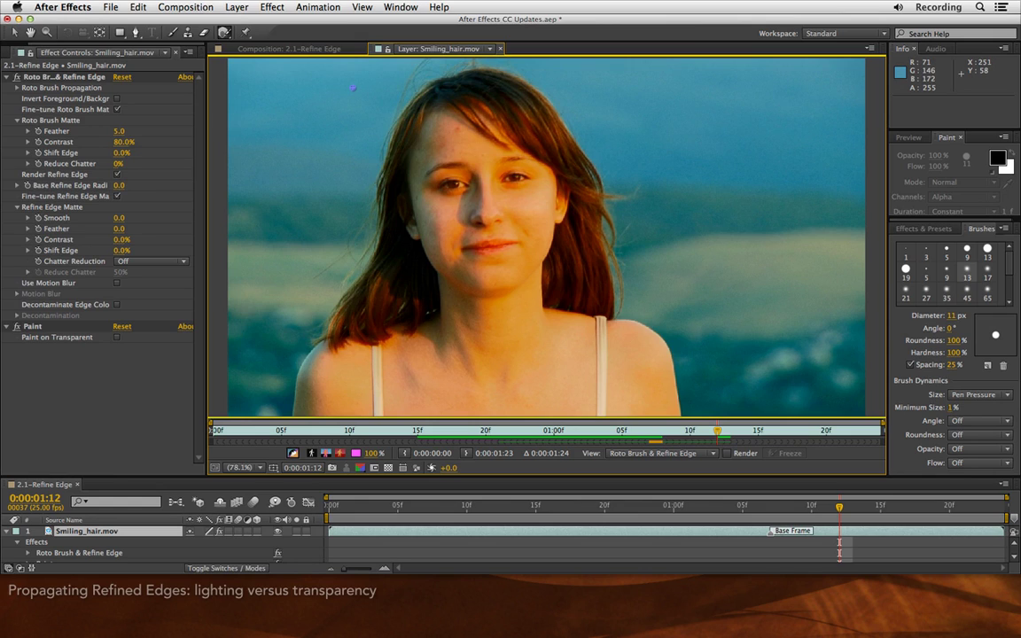
left_click(726, 453)
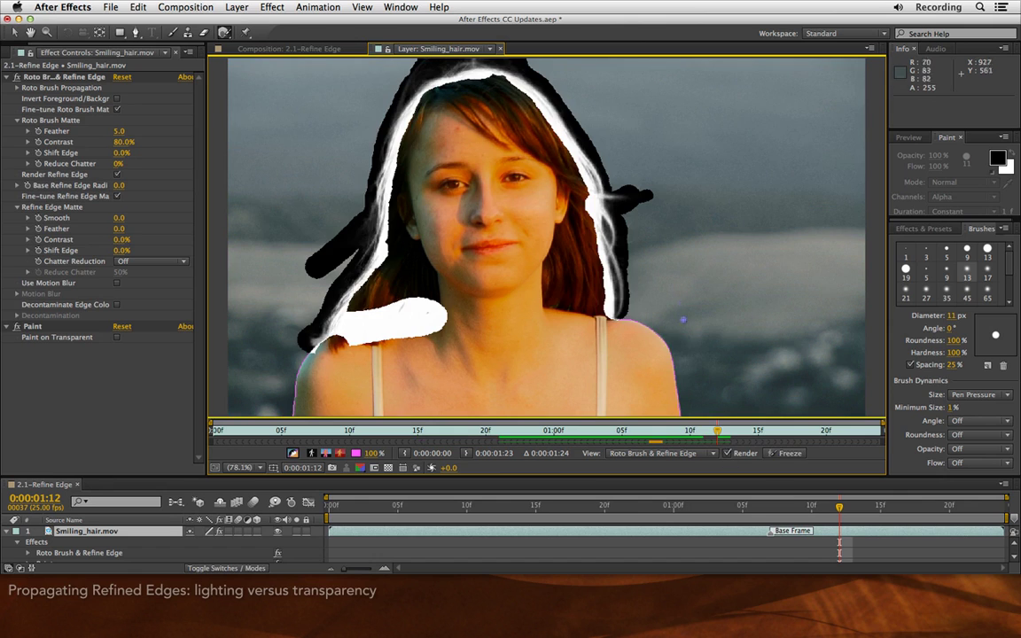
Step: Maximize the Layer panel, switch Alpha view on and off twice, and step back one frame
key("grave")
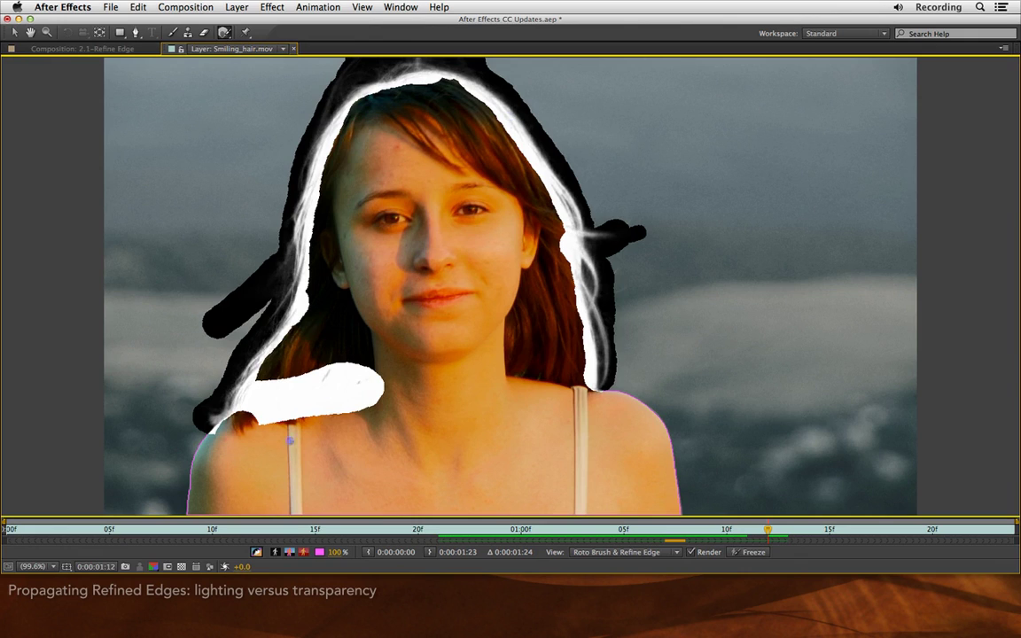
left_click(256, 552)
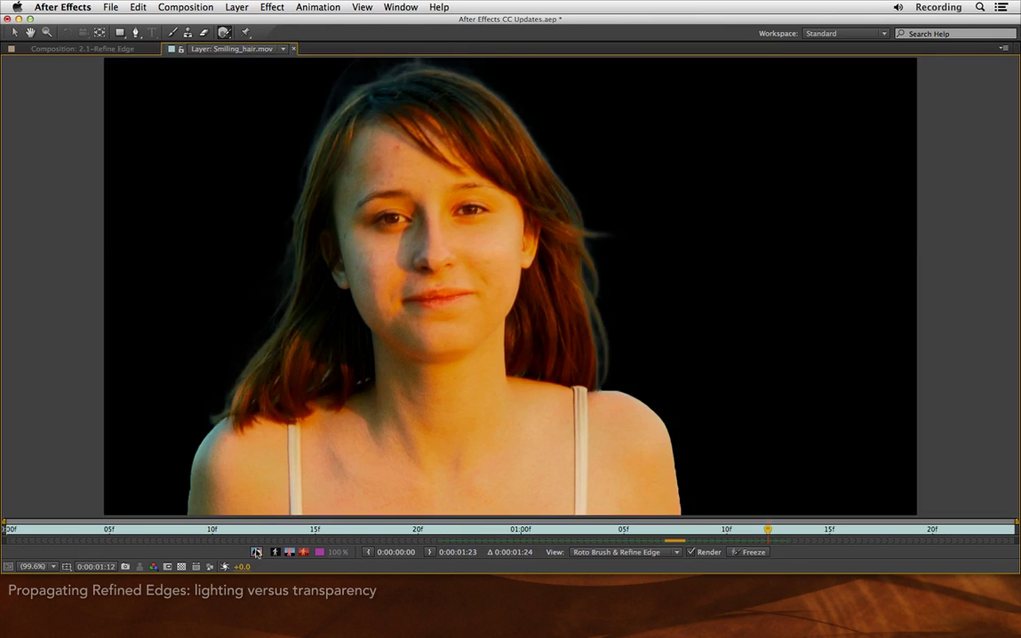
left_click(256, 551)
left_click(257, 552)
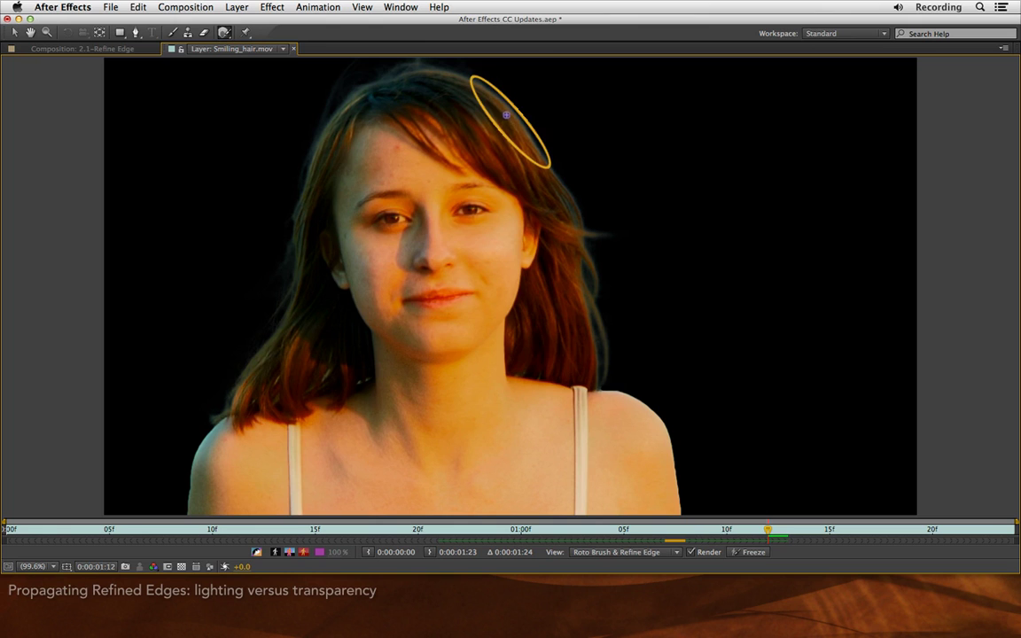
left_click(256, 552)
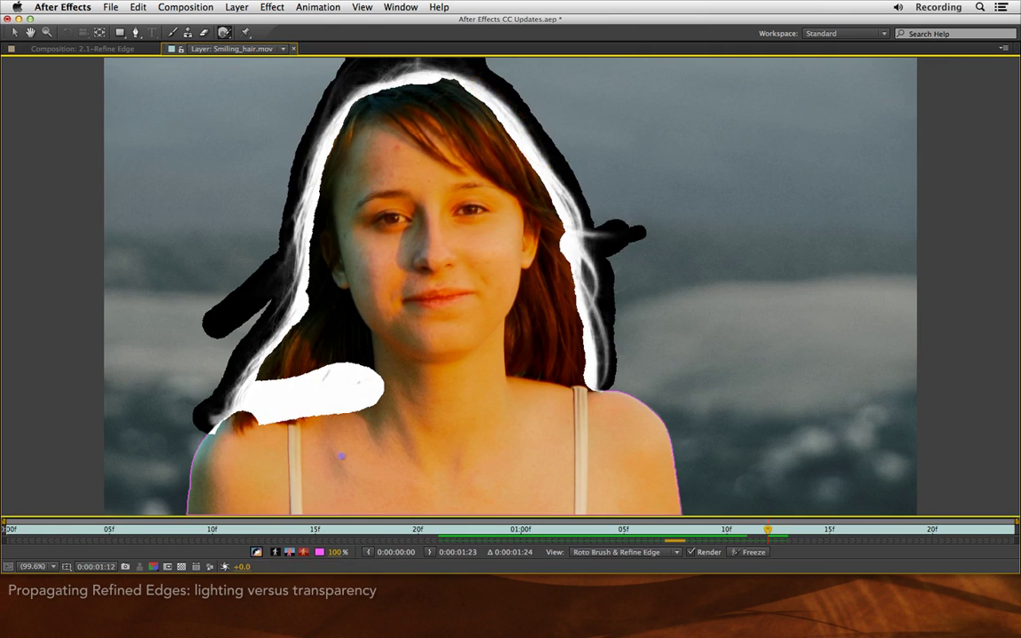
key("Page_Up")
key("Page_Up")
key("Page_Up")
key("Page_Up")
key("Page_Up")
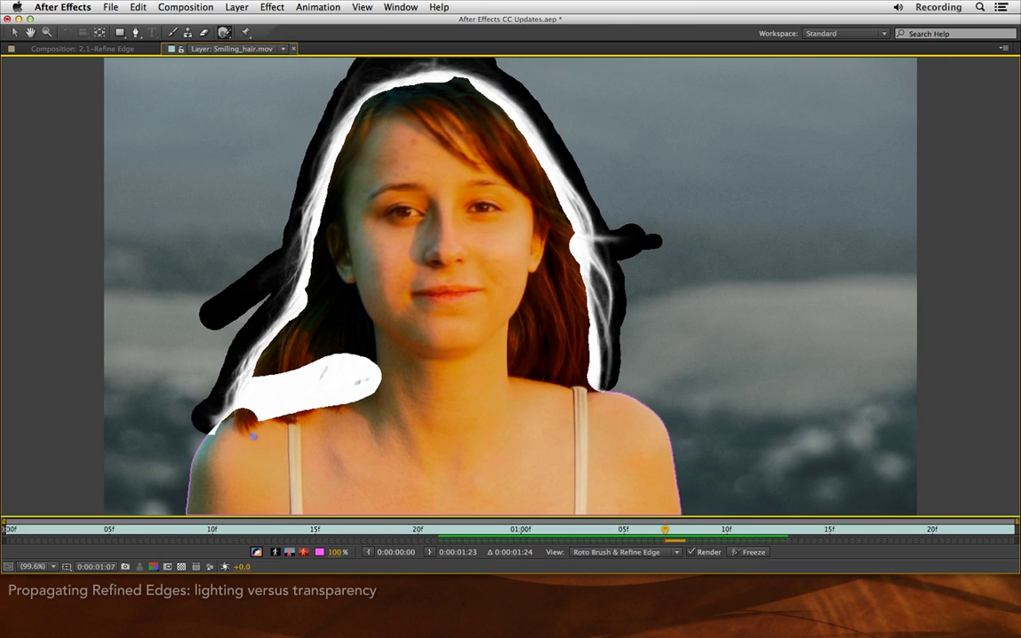
Step: With Refine Edge X-ray on, paint a refine stroke along the stray top-right hair and check the alpha
left_click(256, 552)
left_click_drag(537, 143, 547, 163)
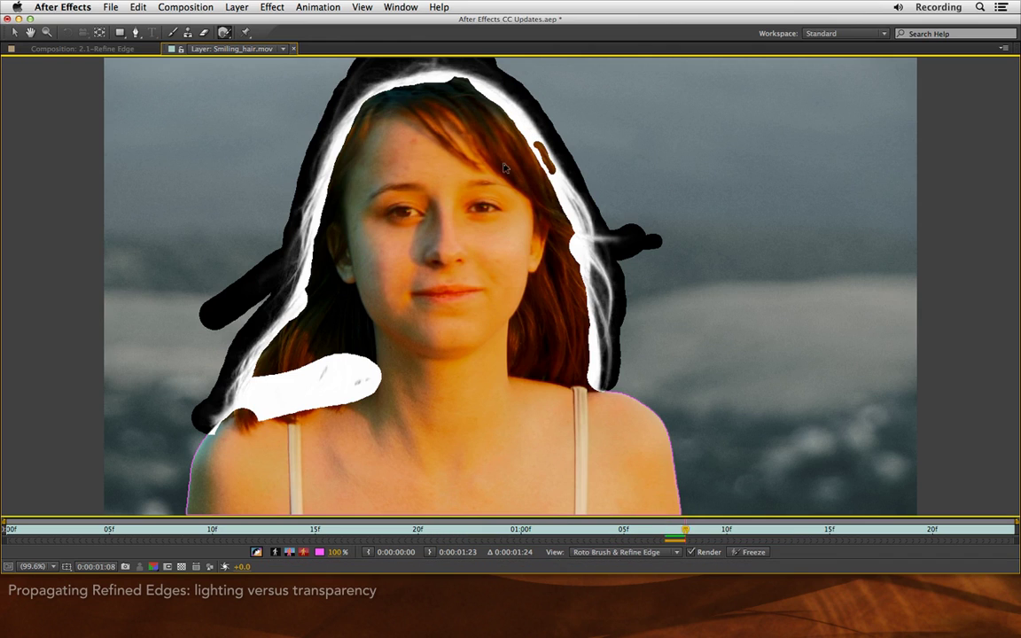
key("Page_Down")
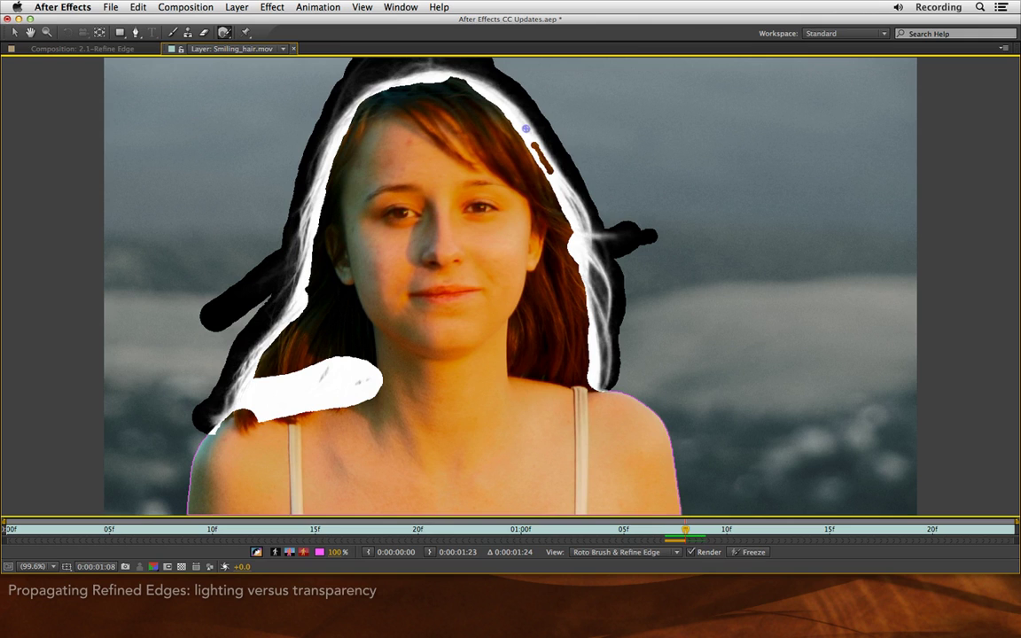
key("alt+4")
key("alt+4")
key("Page_Up")
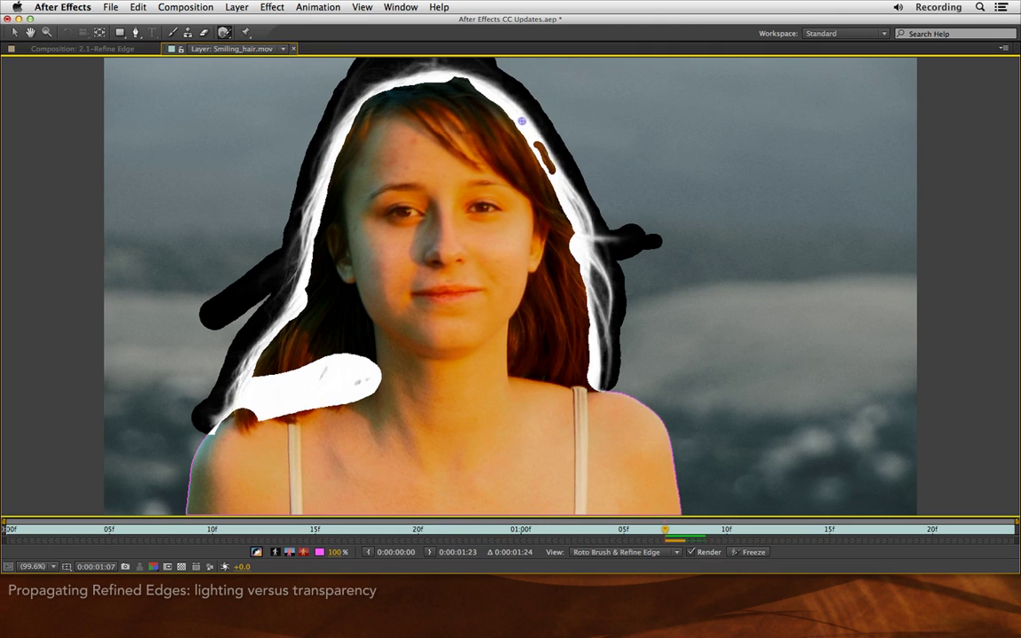
Step: Extend the refined edge up the hair and propagate it five frames forward to 0:00:01:12
left_click_drag(521, 120, 479, 85)
key("Page_Down")
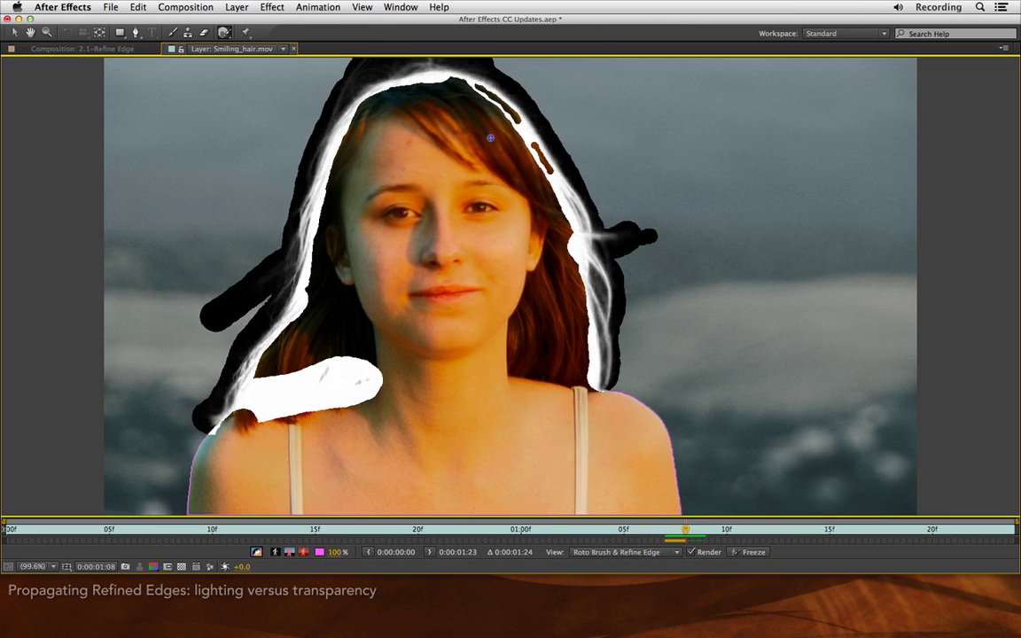
key("Page_Down")
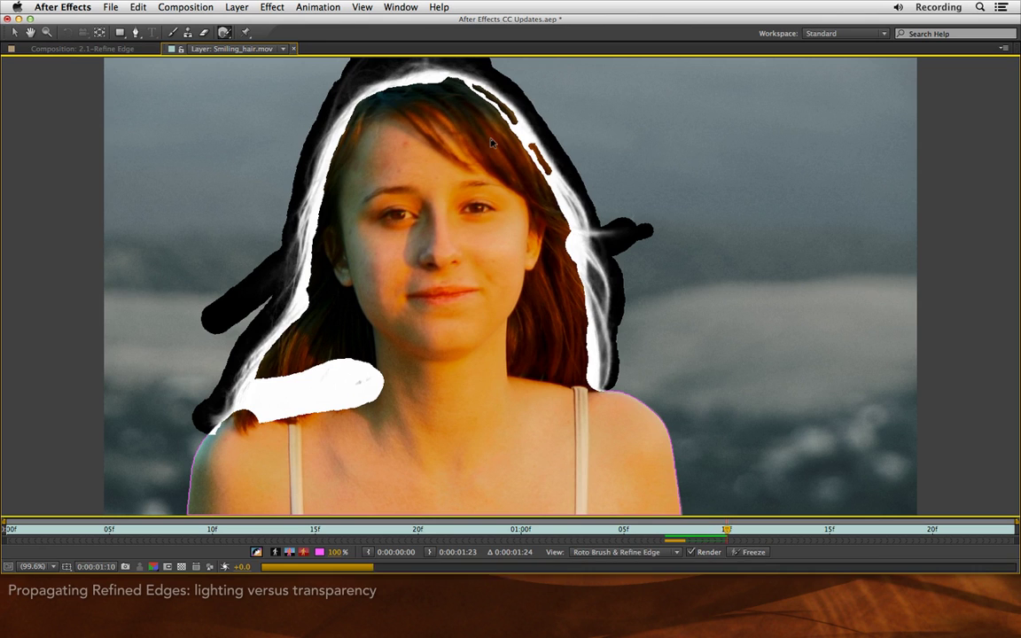
key("Page_Down")
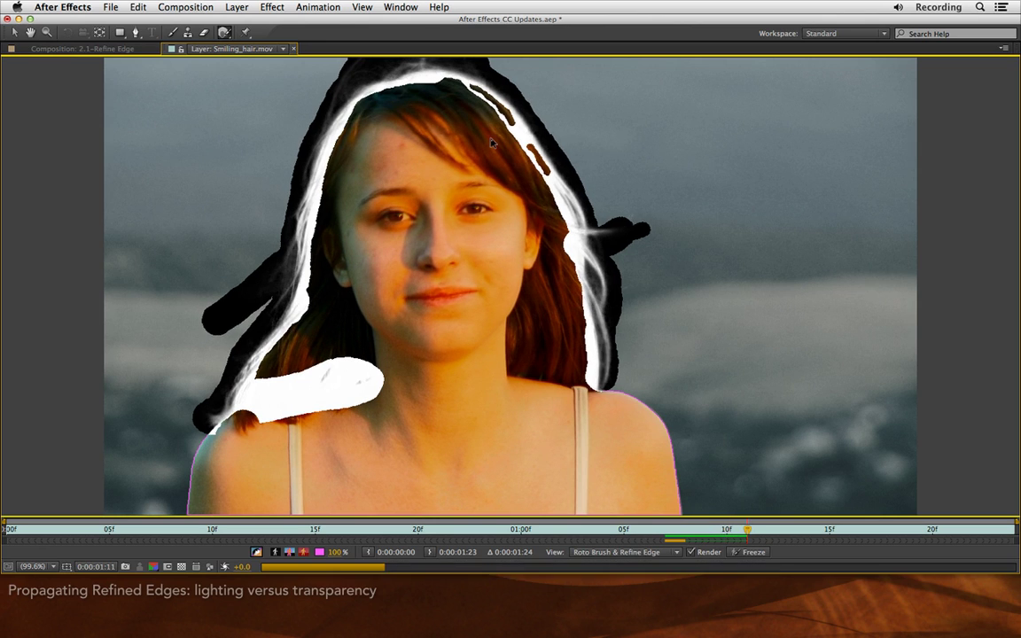
key("Page_Down")
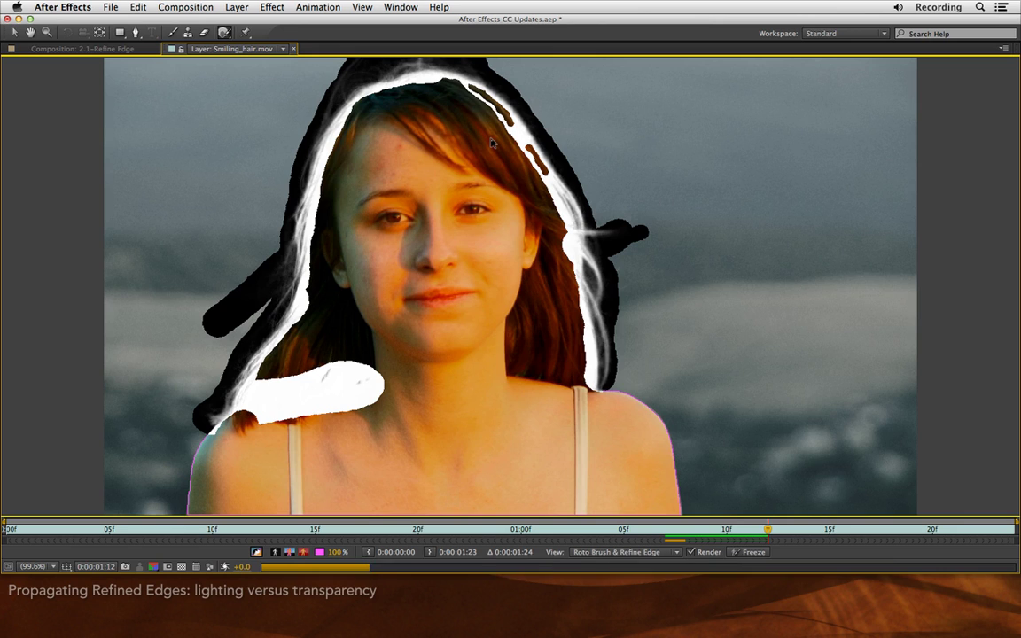
key("Page_Down")
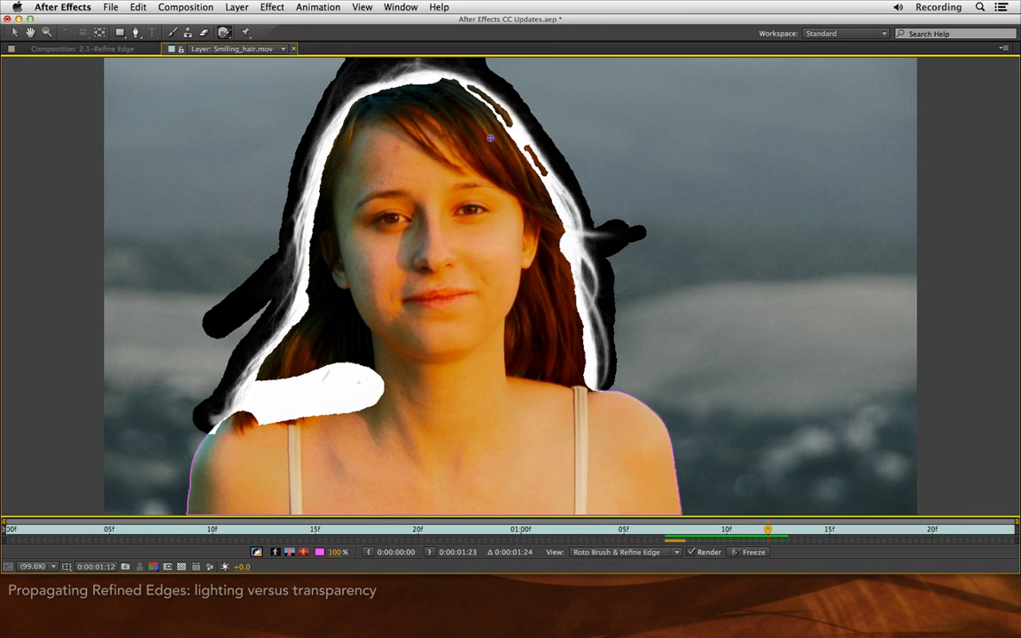
Step: Advance one frame so the refined hair matte reaches 0:00:01:13
key("Page_Down")
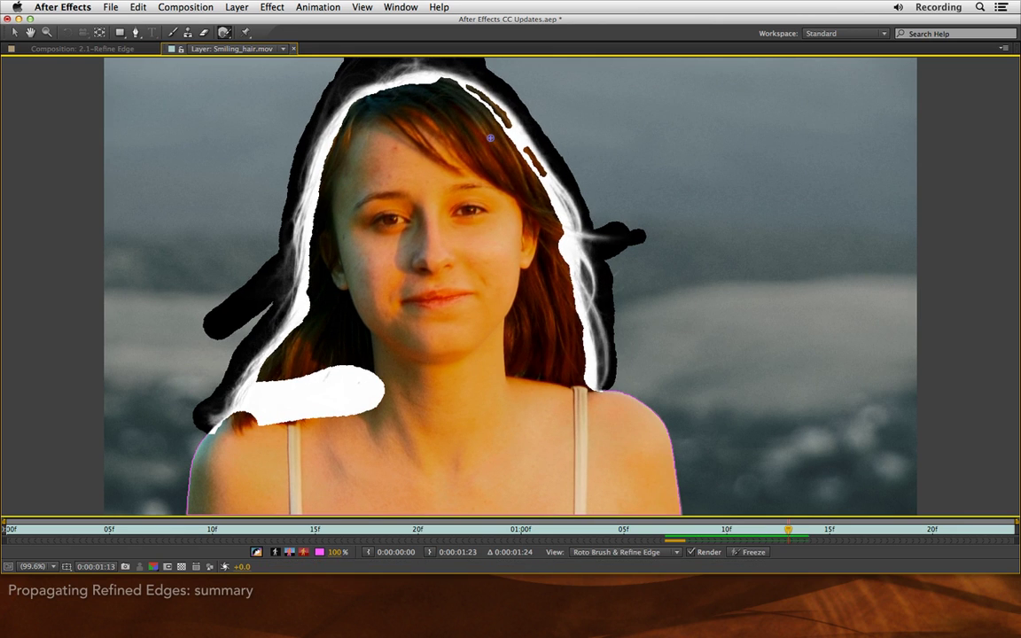